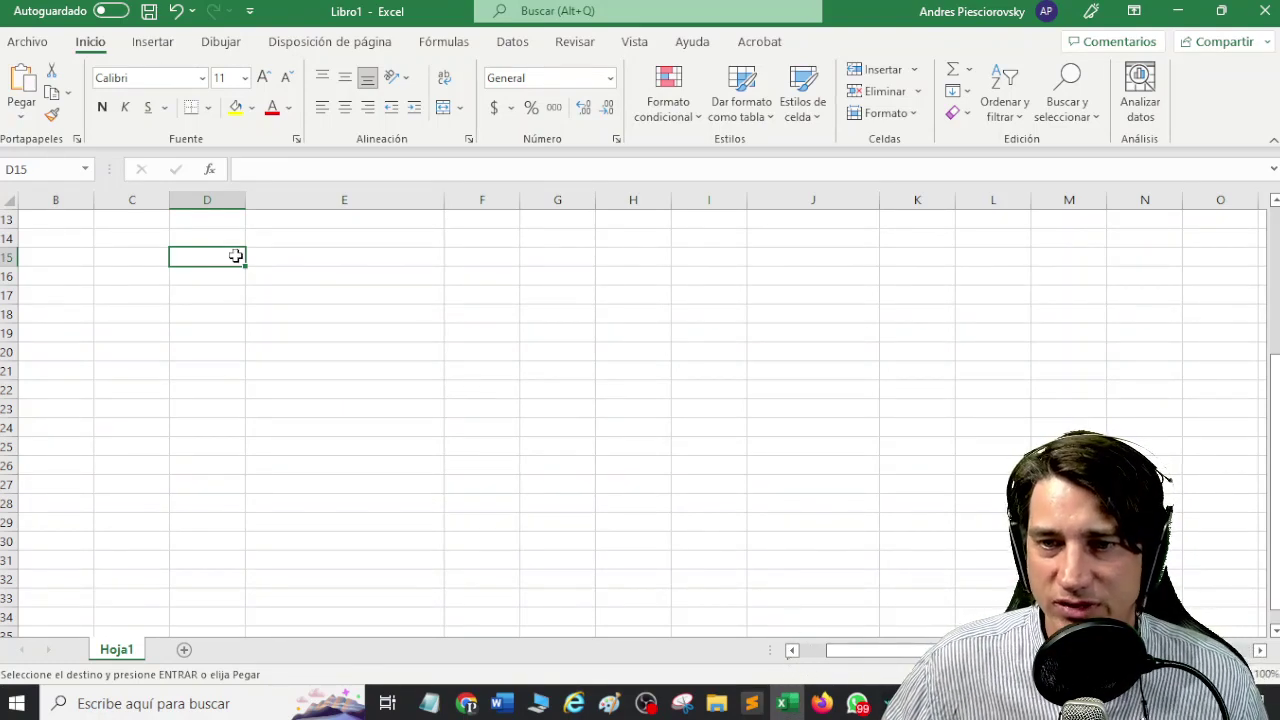
- Enter the greeting Hola: in cell C15
left_click(142, 257)
left_click(69, 250)
left_click(120, 257)
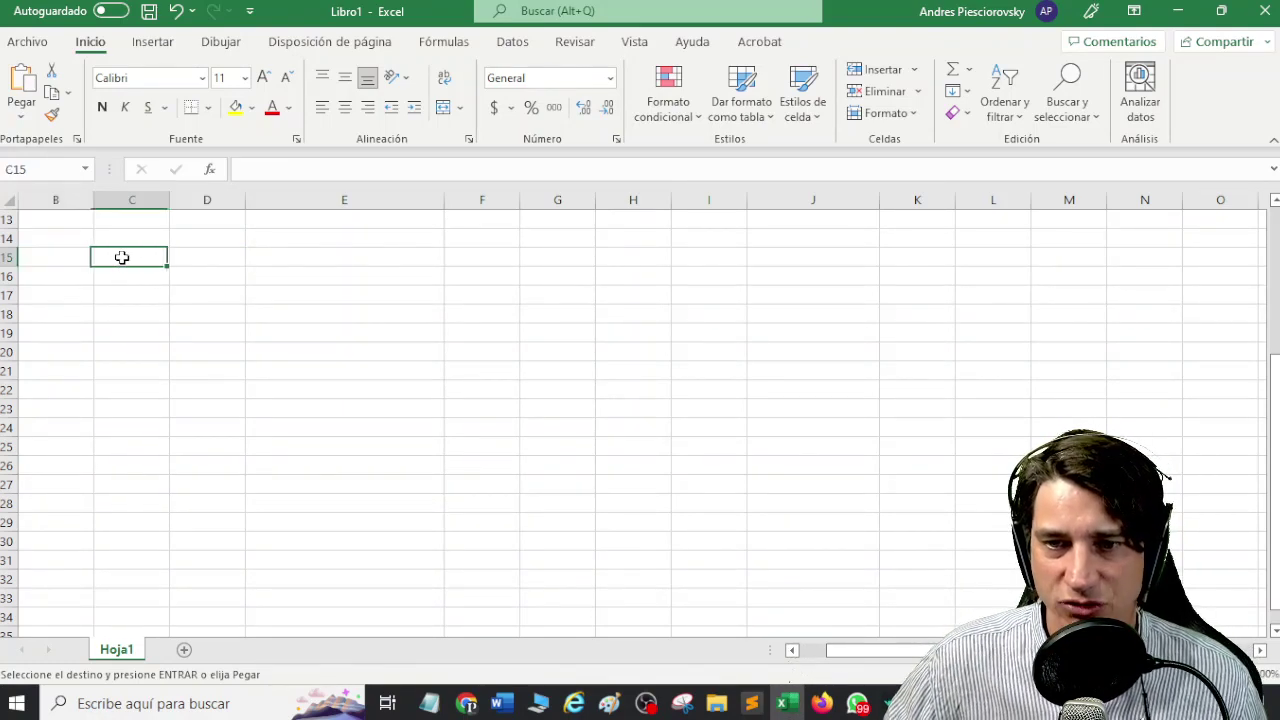
type("Hola")
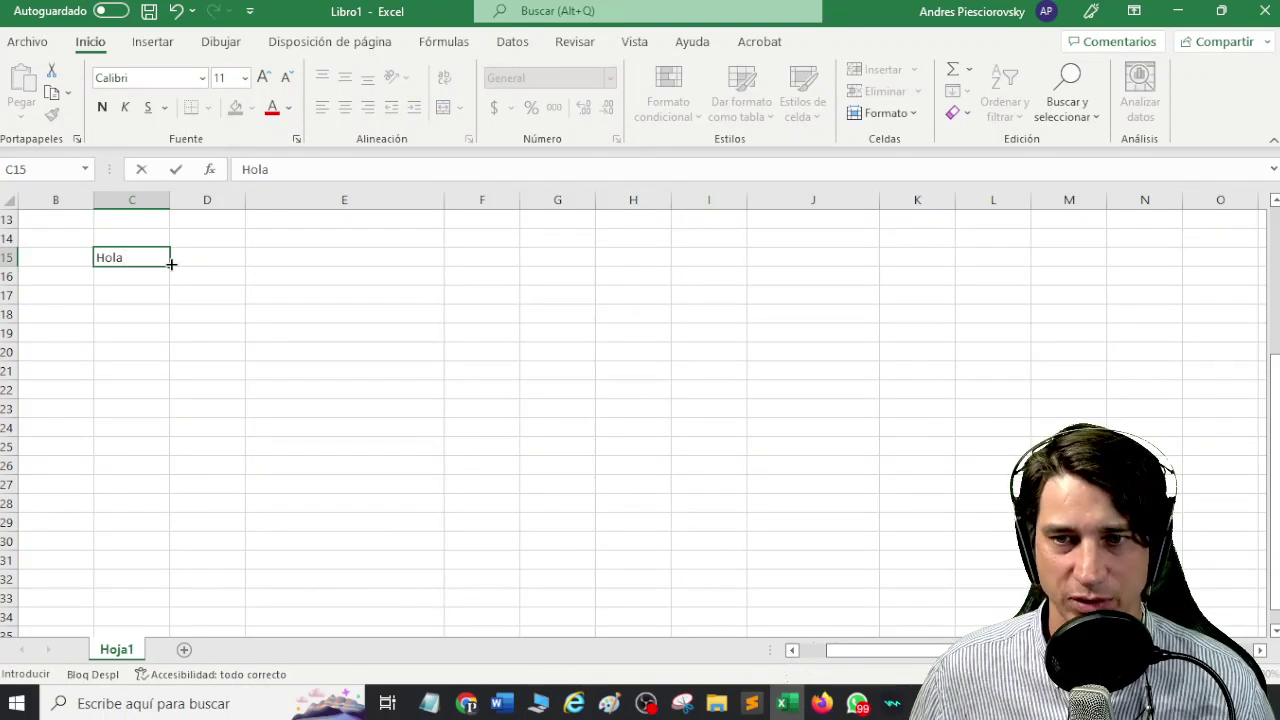
scroll(171, 263, "left", 1)
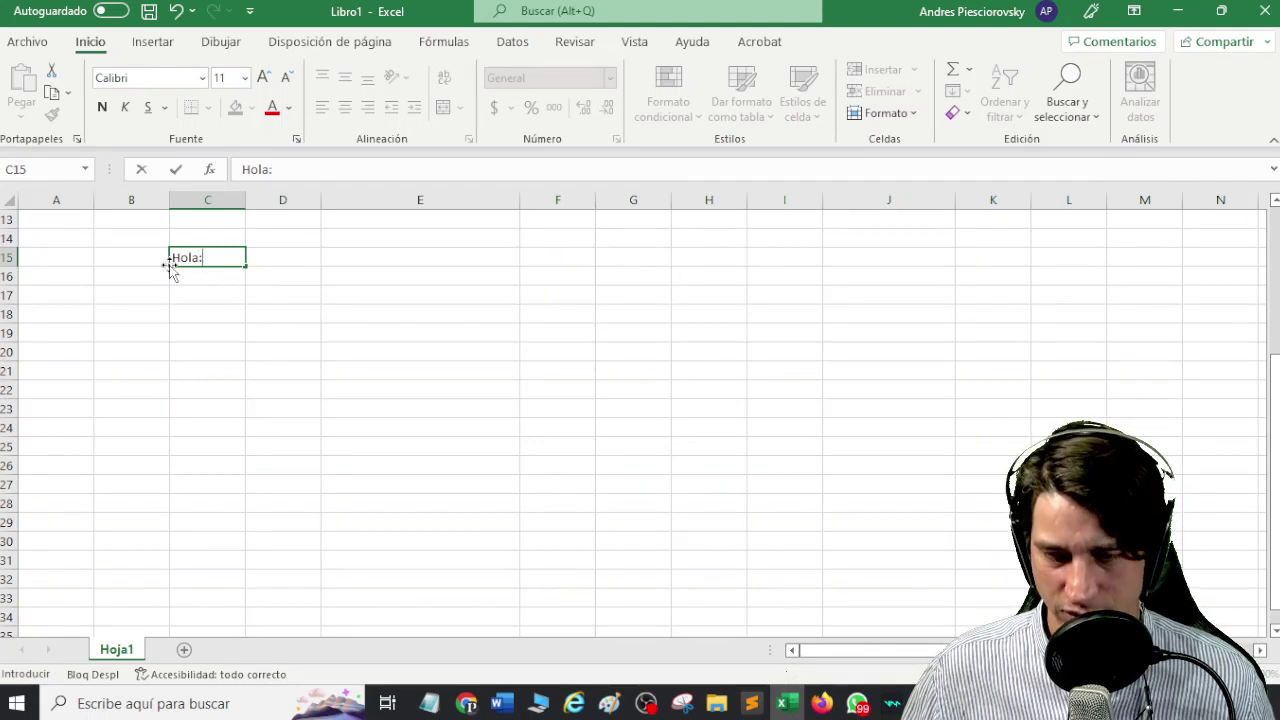
scroll(171, 263, "right", 1)
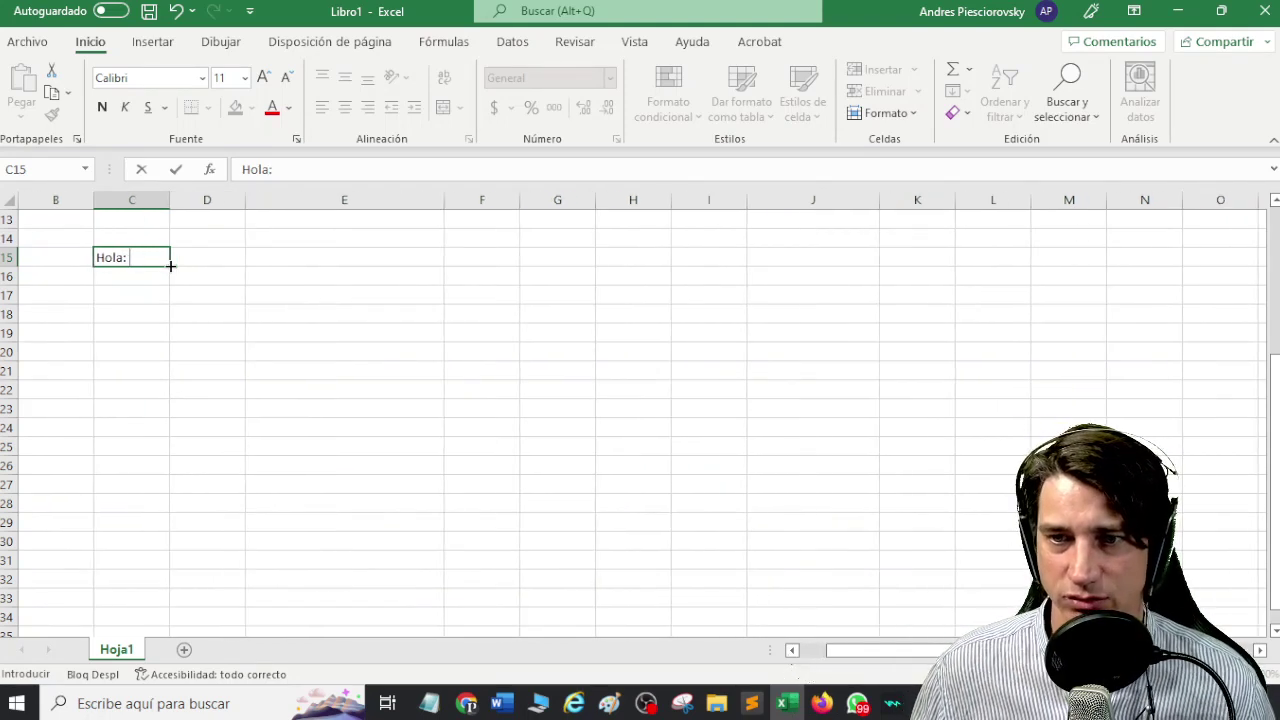
- Type the heading 'Dr. / Dra.' in D14
left_click(207, 242)
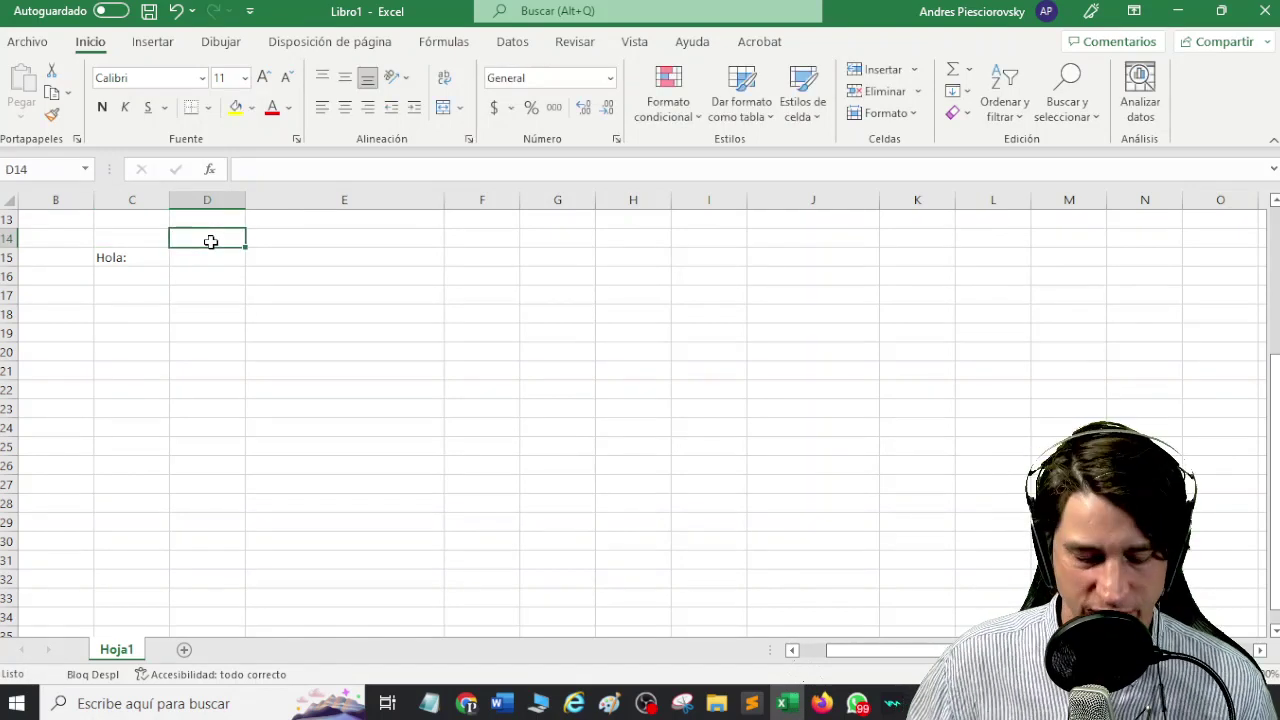
type("Dr")
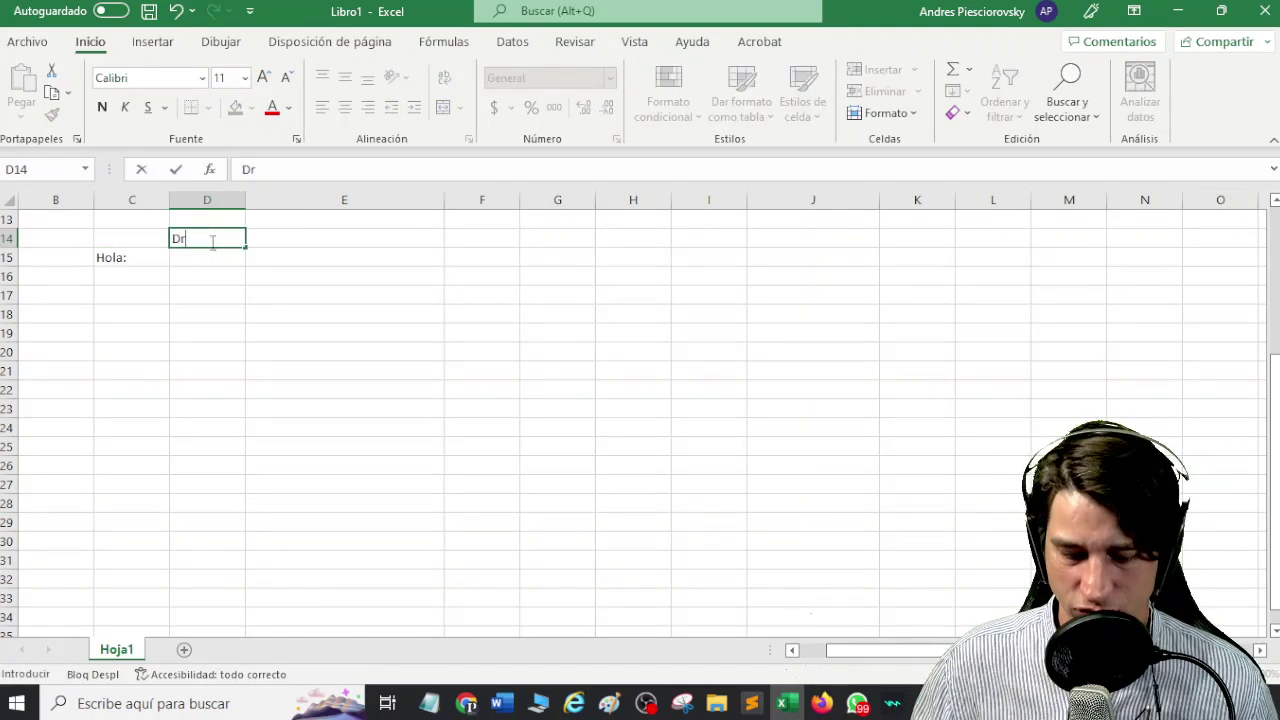
type(". Dra.")
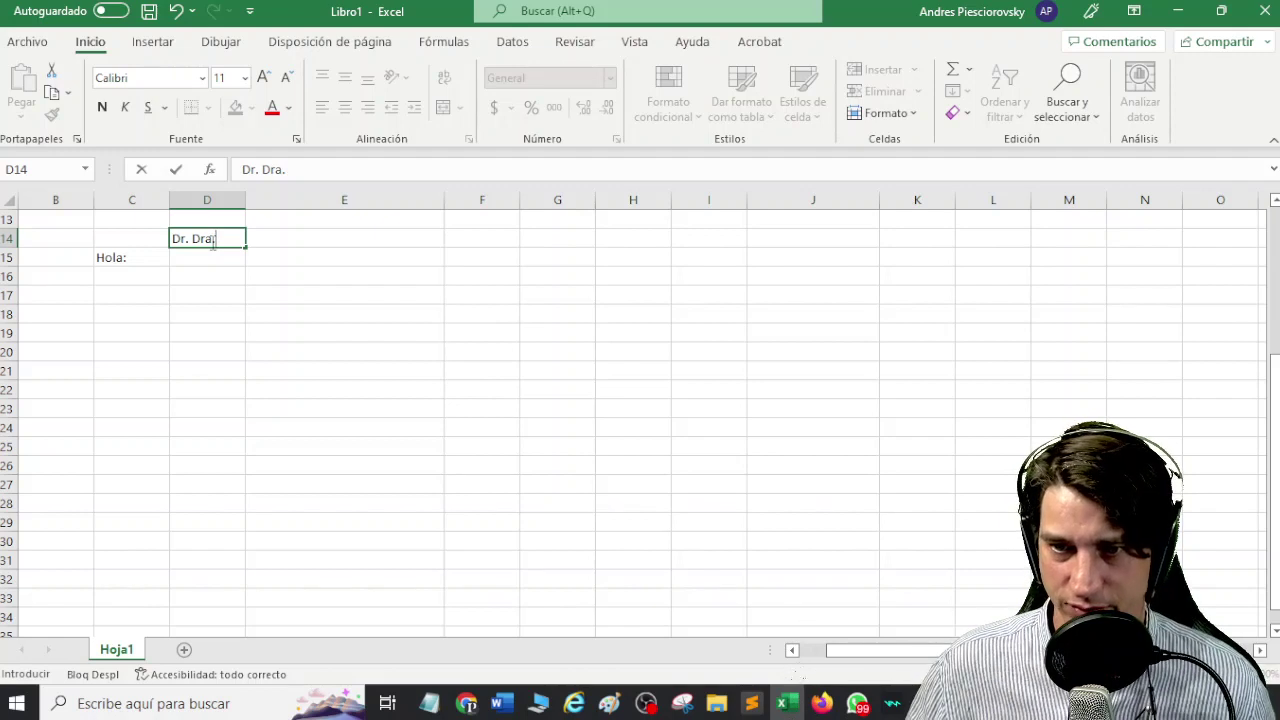
scroll(213, 241, "left", 1)
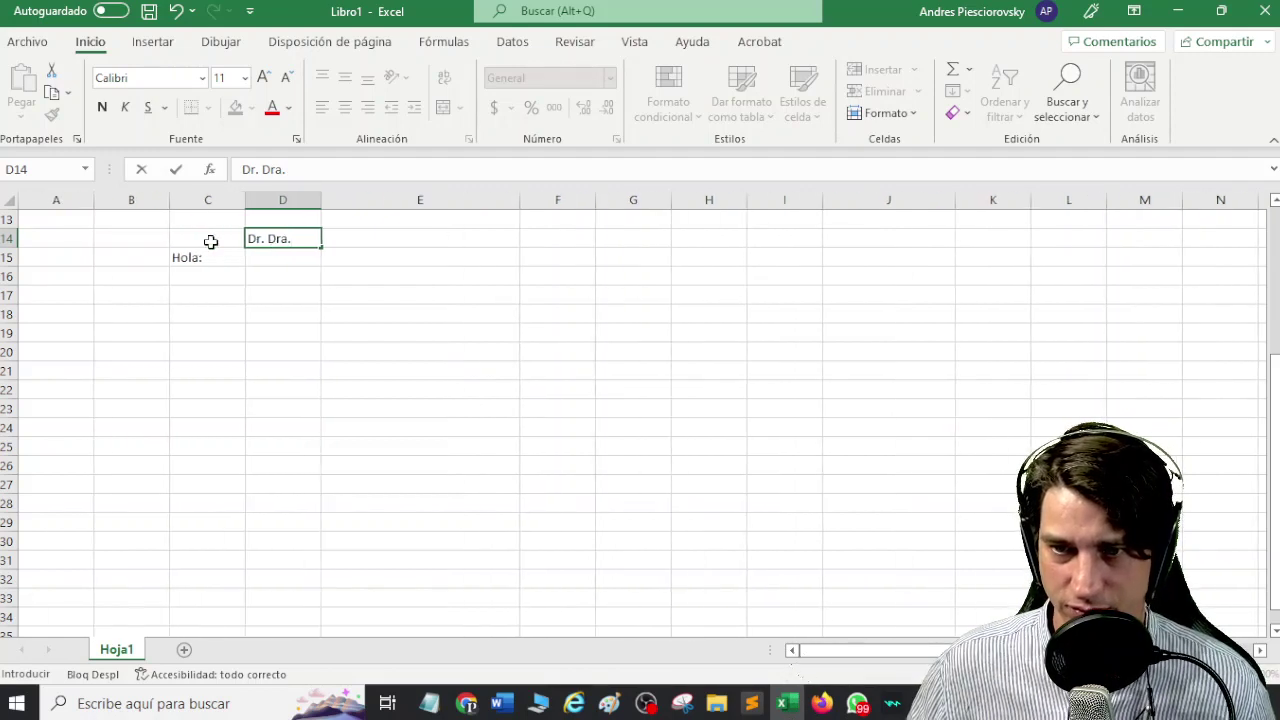
left_click(268, 239)
type("/")
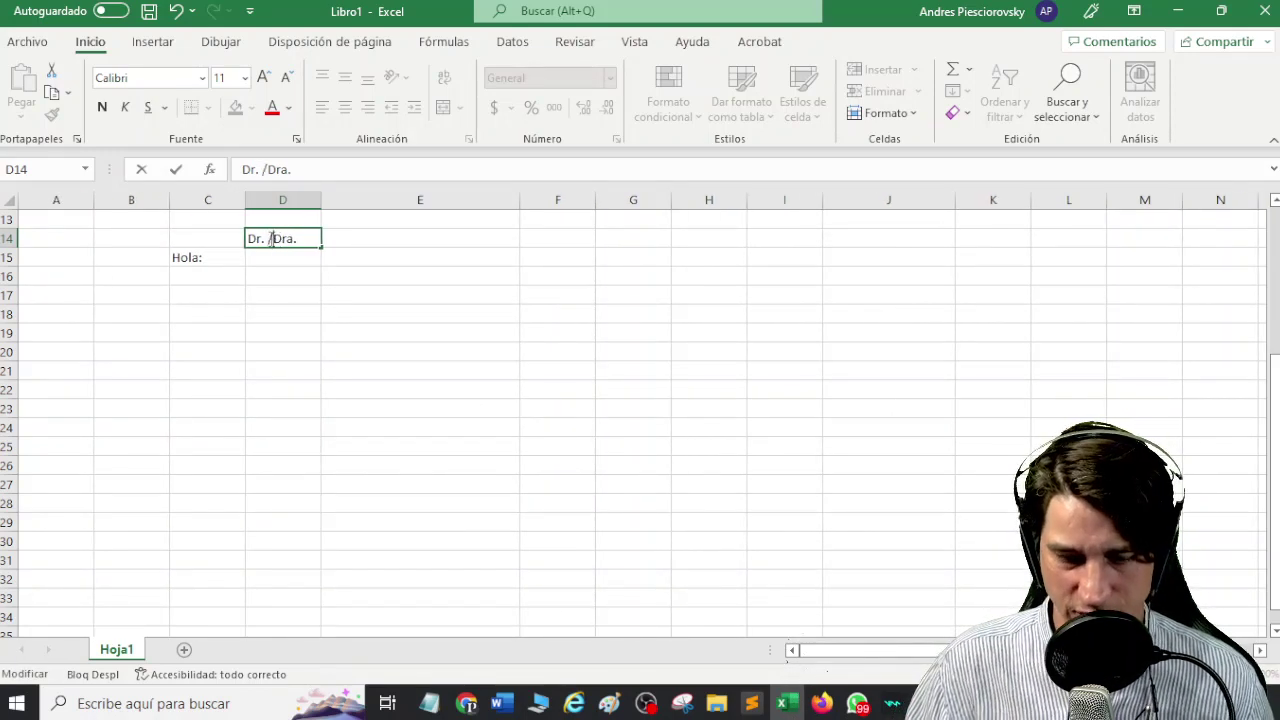
left_click(291, 262)
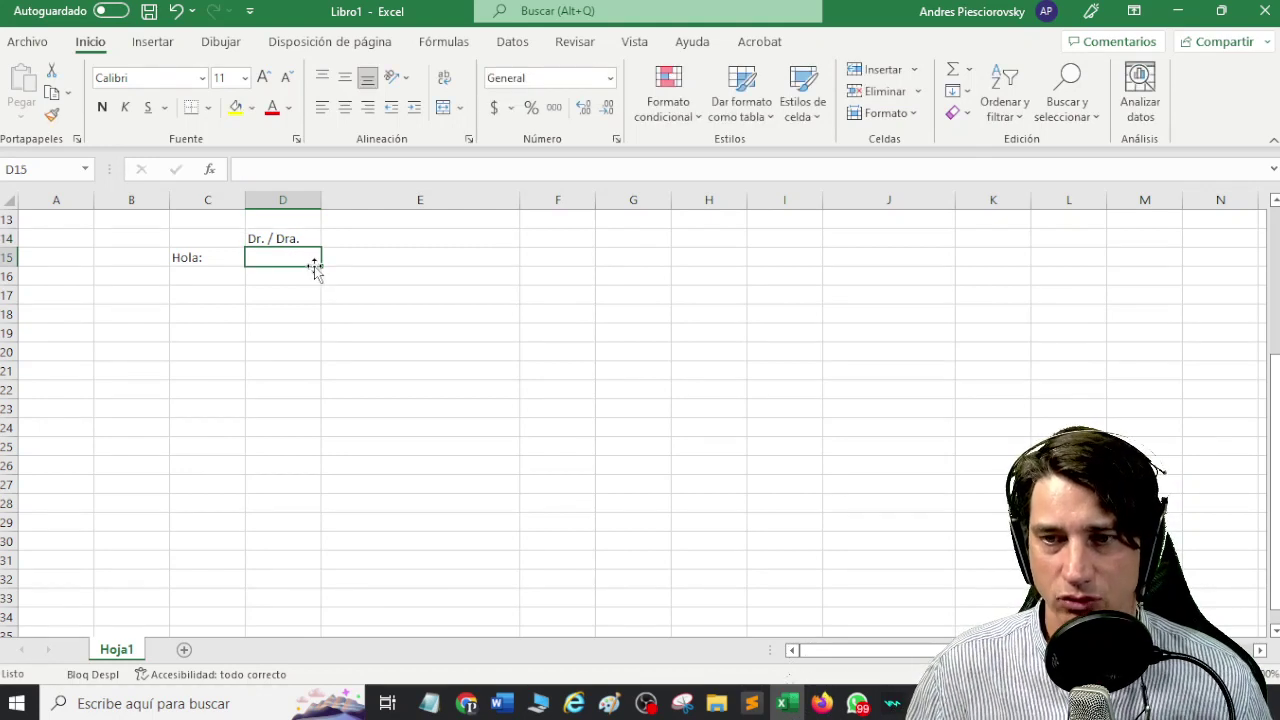
- Set D15 to the title Dr., discarding the AutoComplete '/ Dra.' suggestion
type("Dr.")
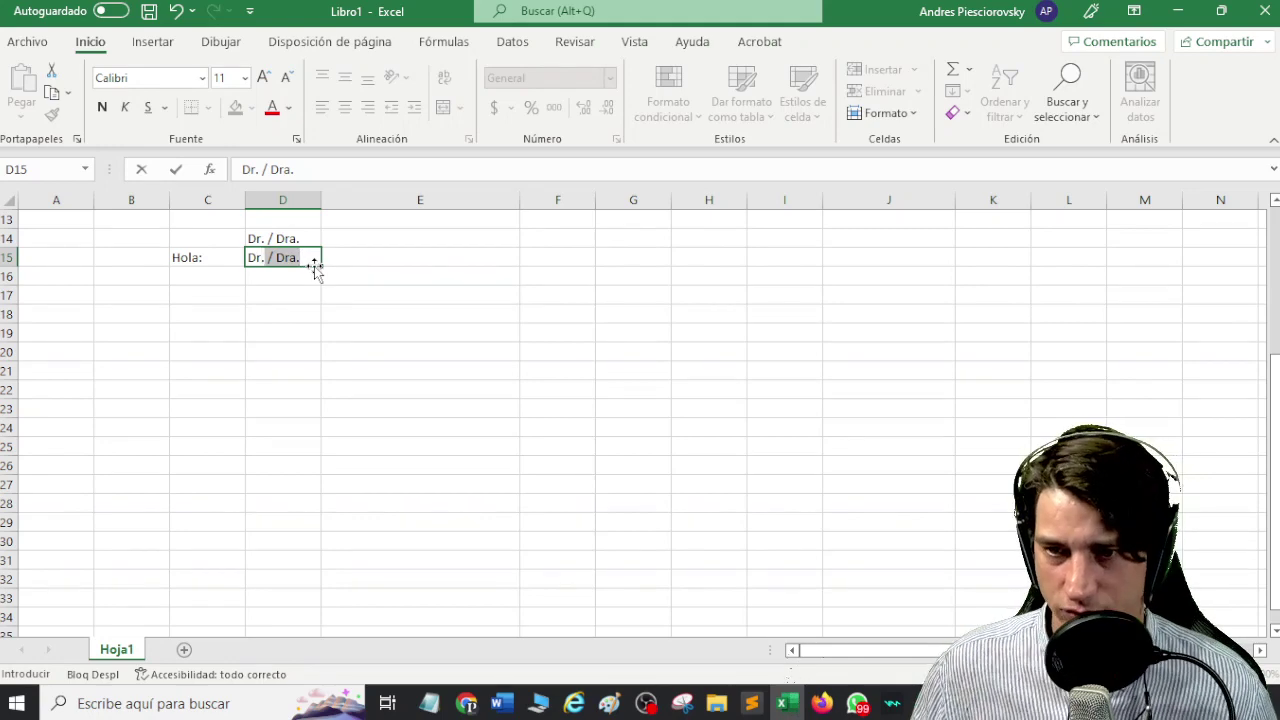
scroll(314, 265, "right", 1)
key("Return")
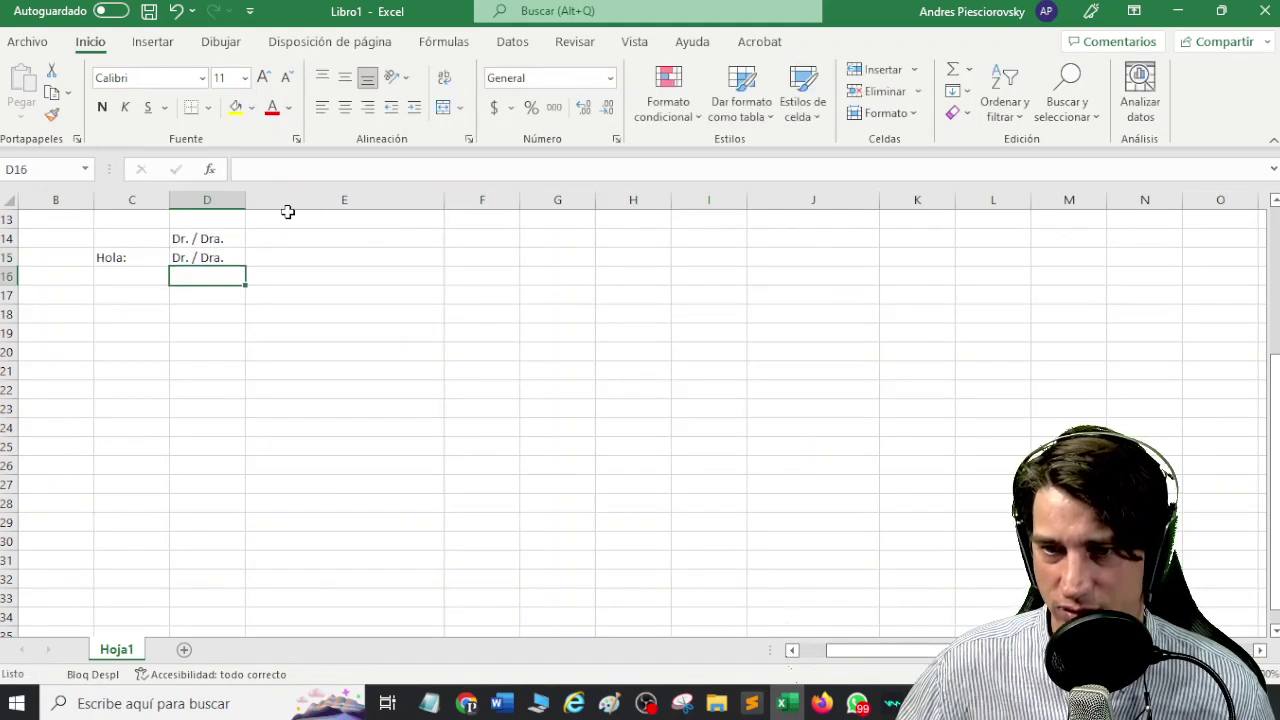
double_click(238, 258)
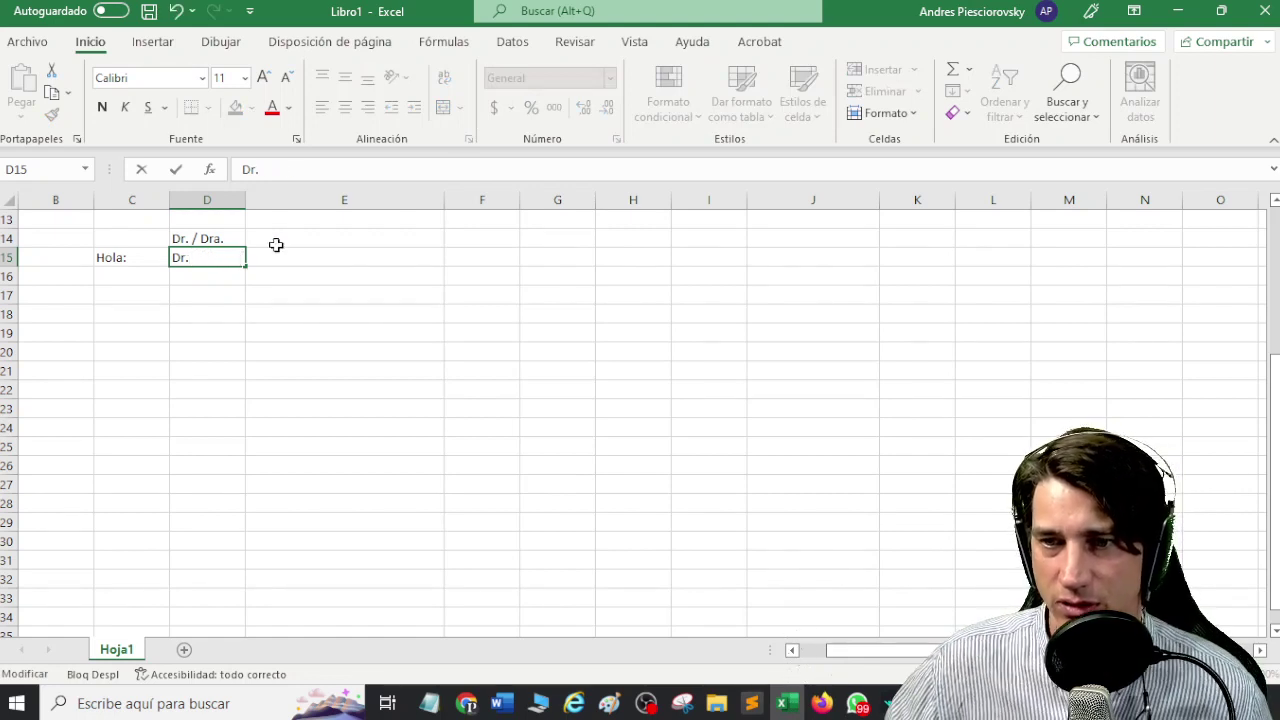
left_click(302, 262)
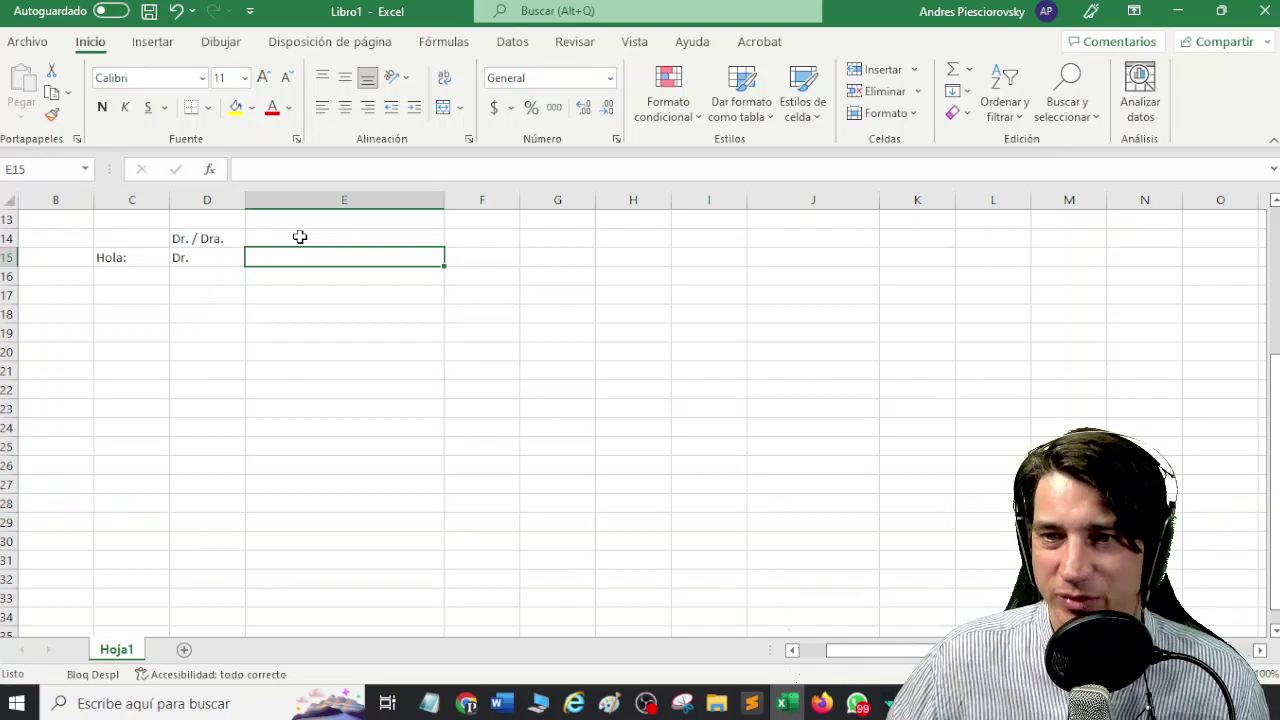
double_click(201, 257)
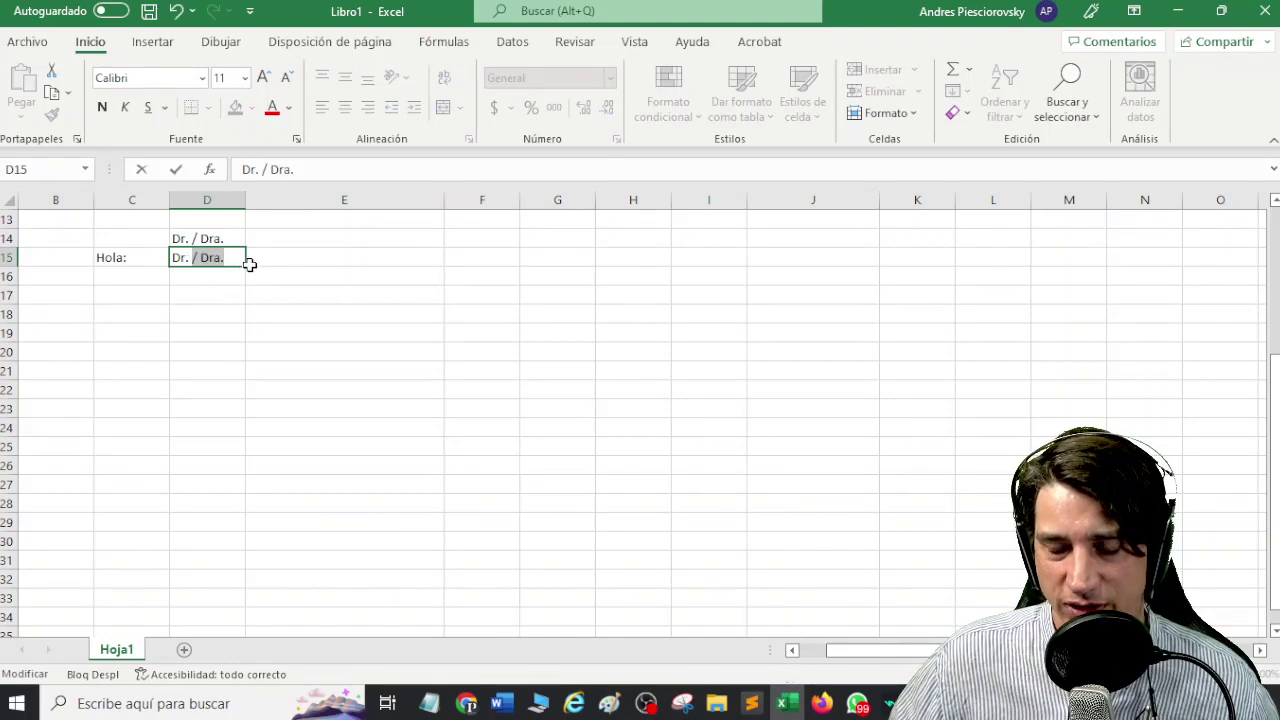
key("BackSpace")
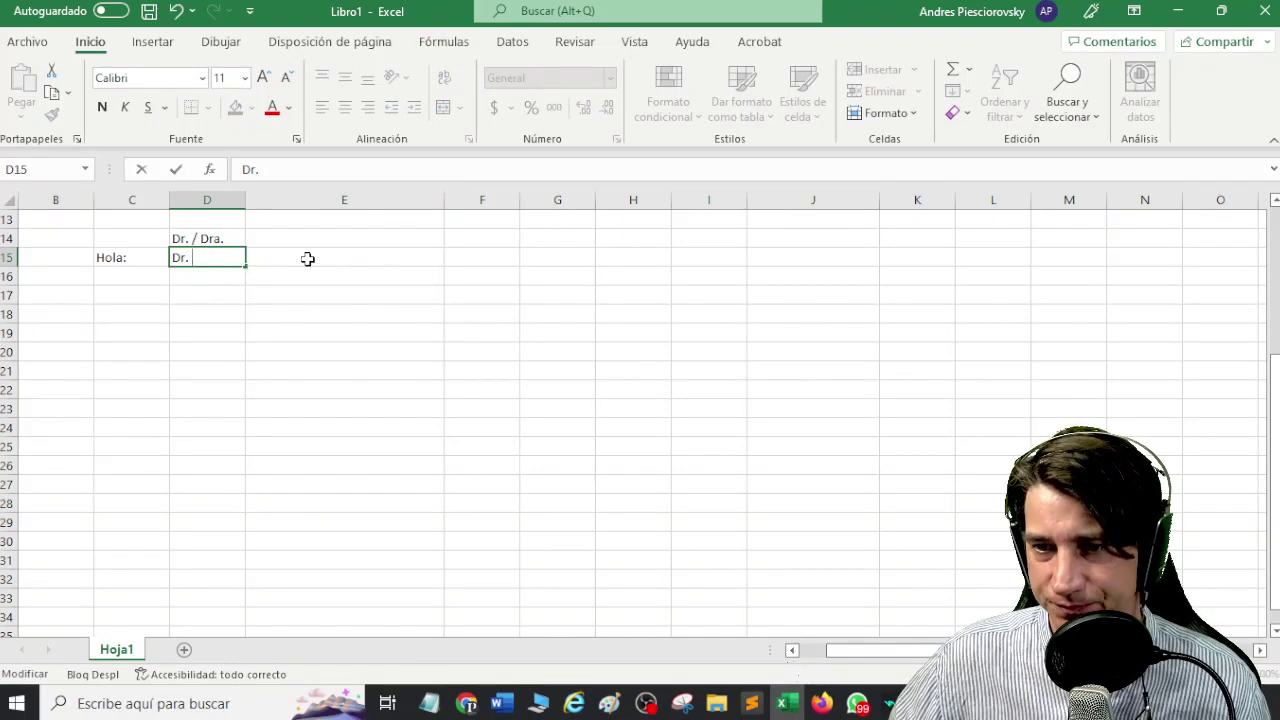
left_click(308, 258)
scroll(308, 258, "up", 1)
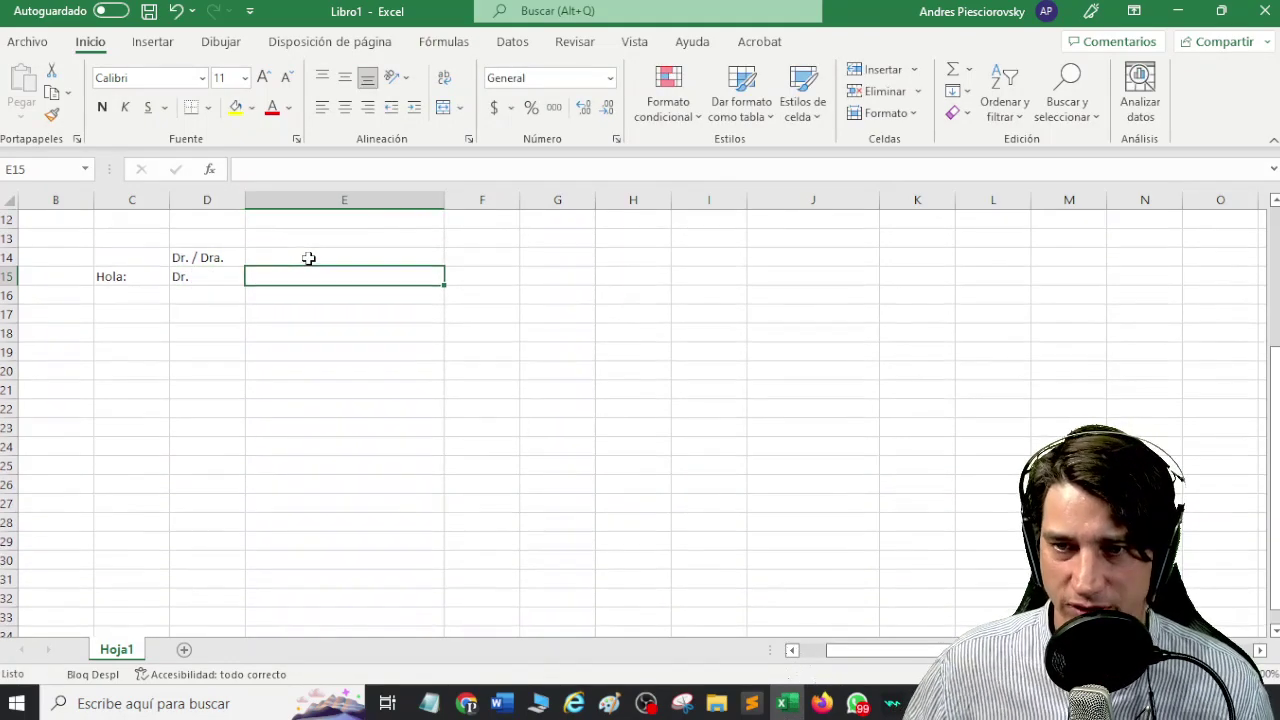
- Add headings 'Nombre y Apellido del Letrado' in E14 and 'Mensaje' in G14, widening column G
left_click(308, 258)
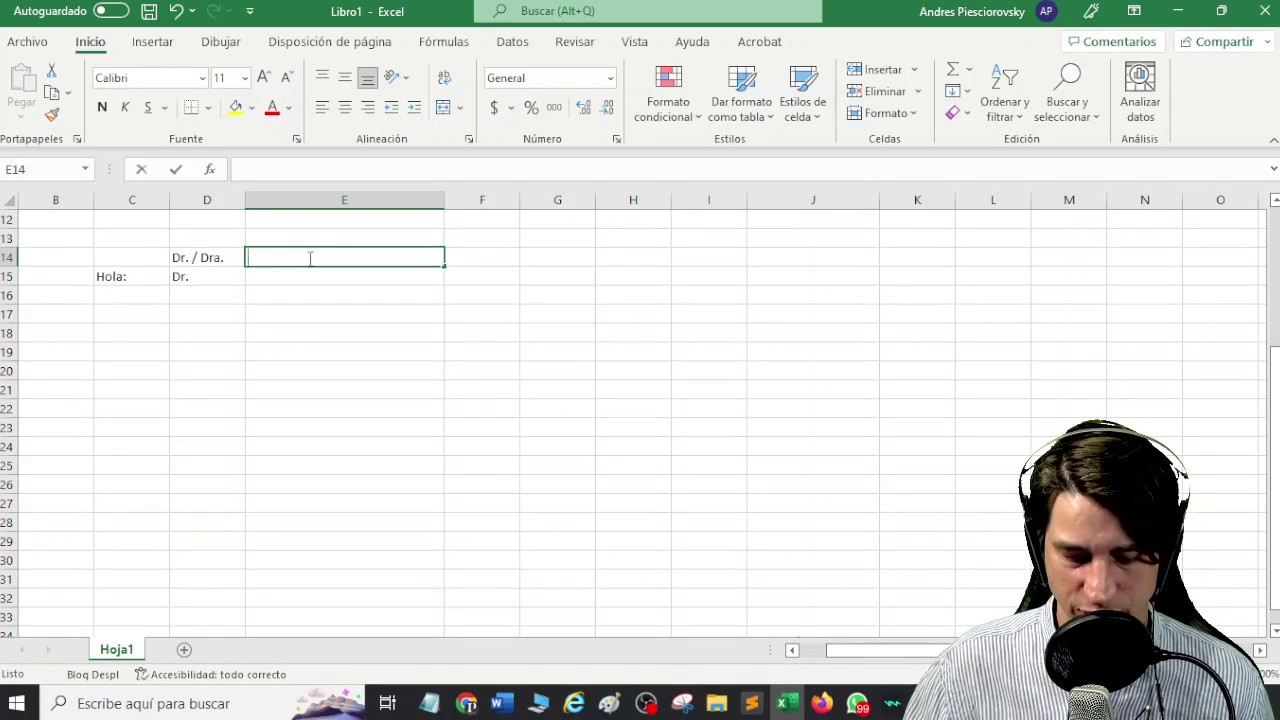
type("Nombre y Apellido del Letrado")
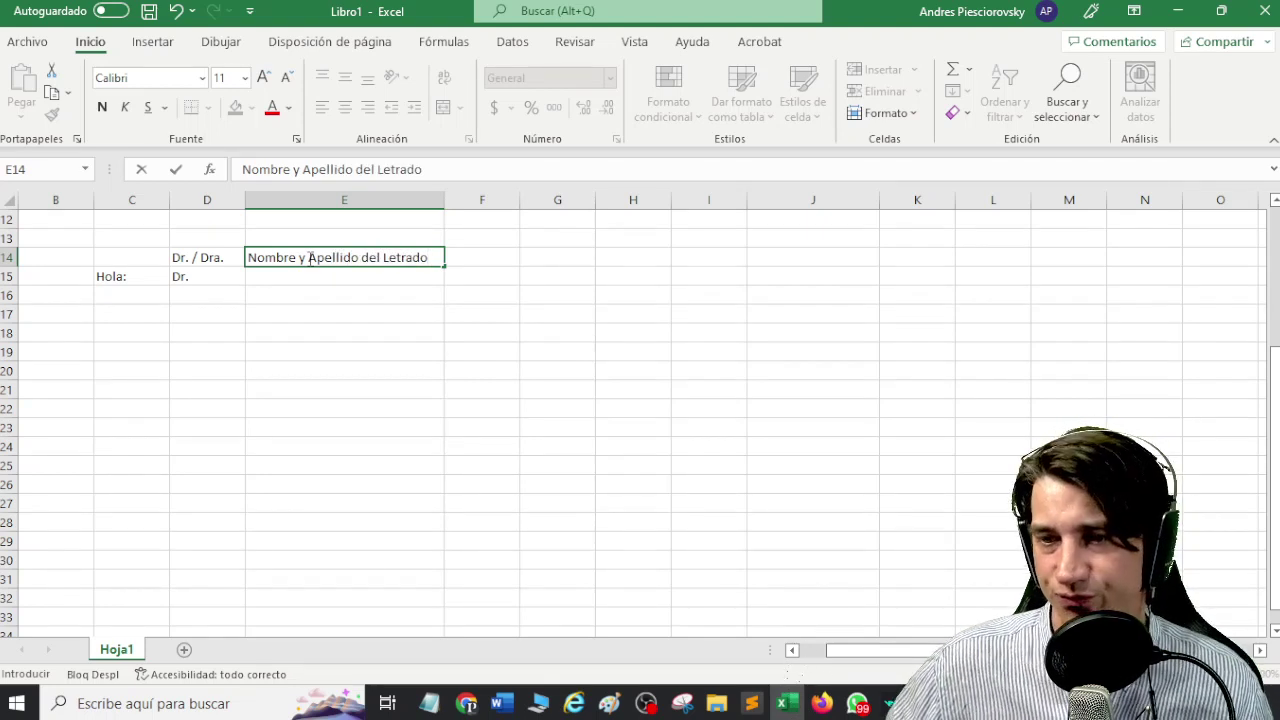
left_click(483, 258)
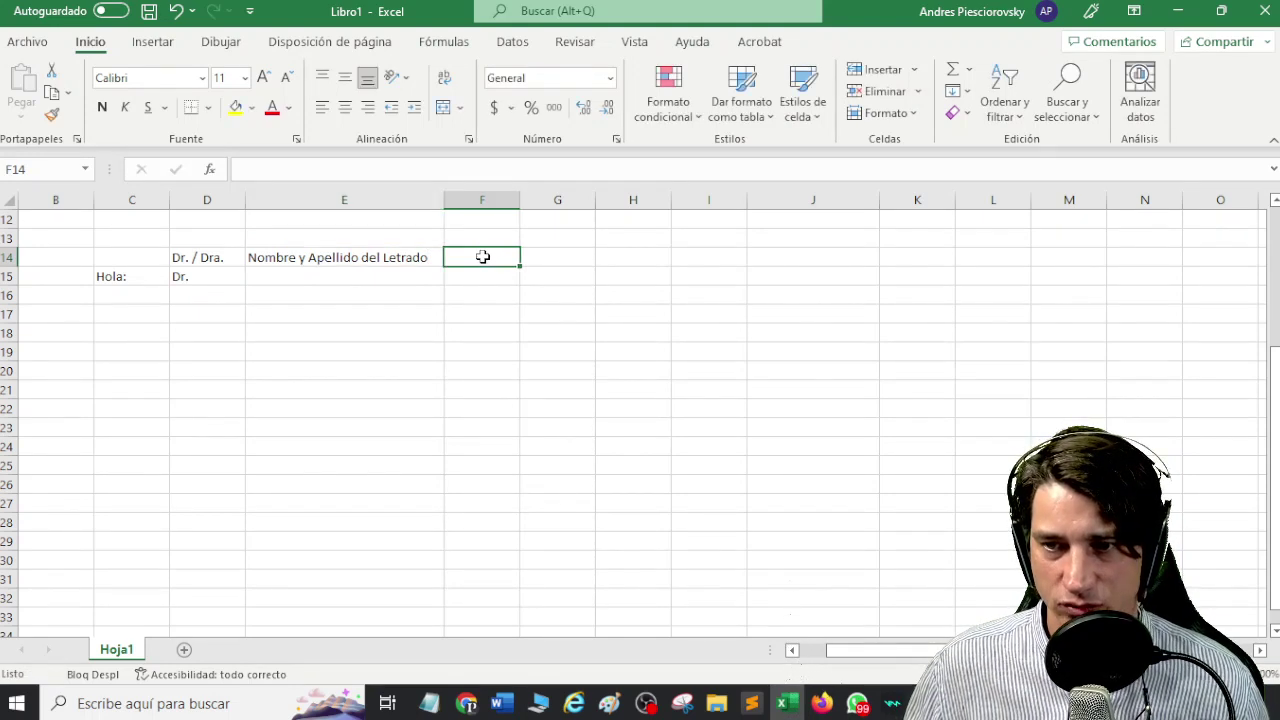
scroll(483, 257, "down", 1)
left_click(483, 257)
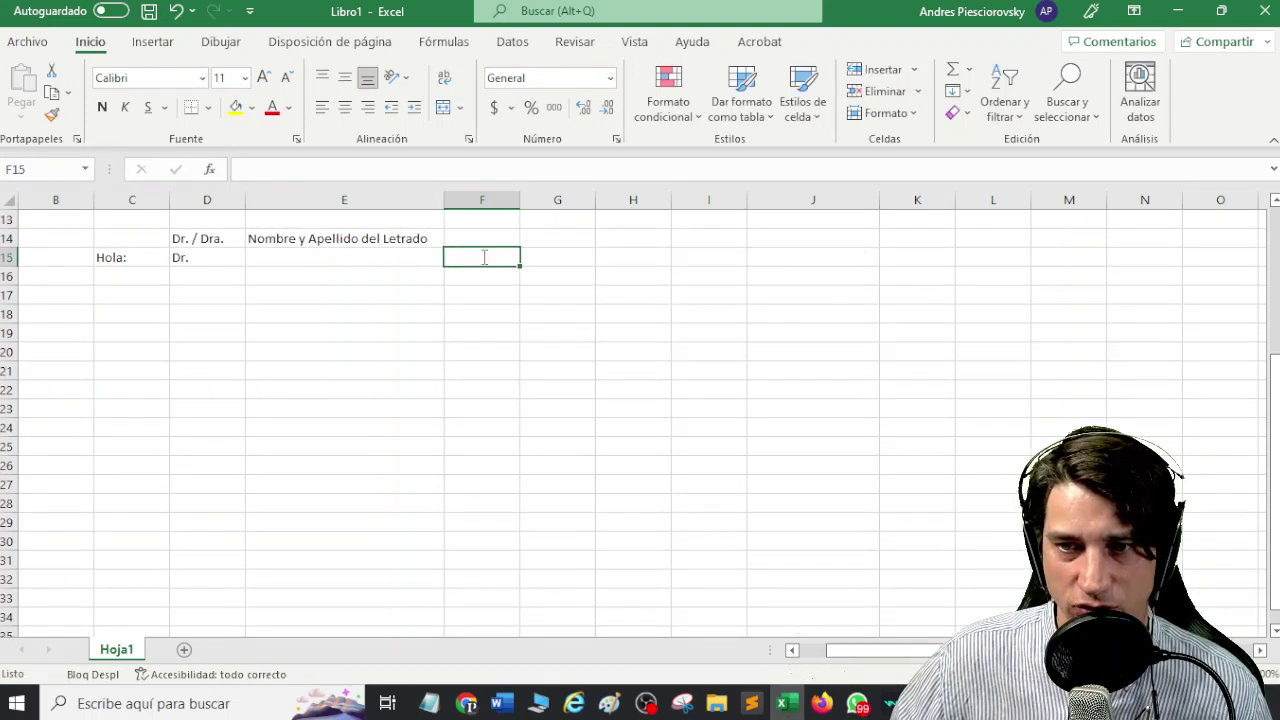
double_click(483, 257)
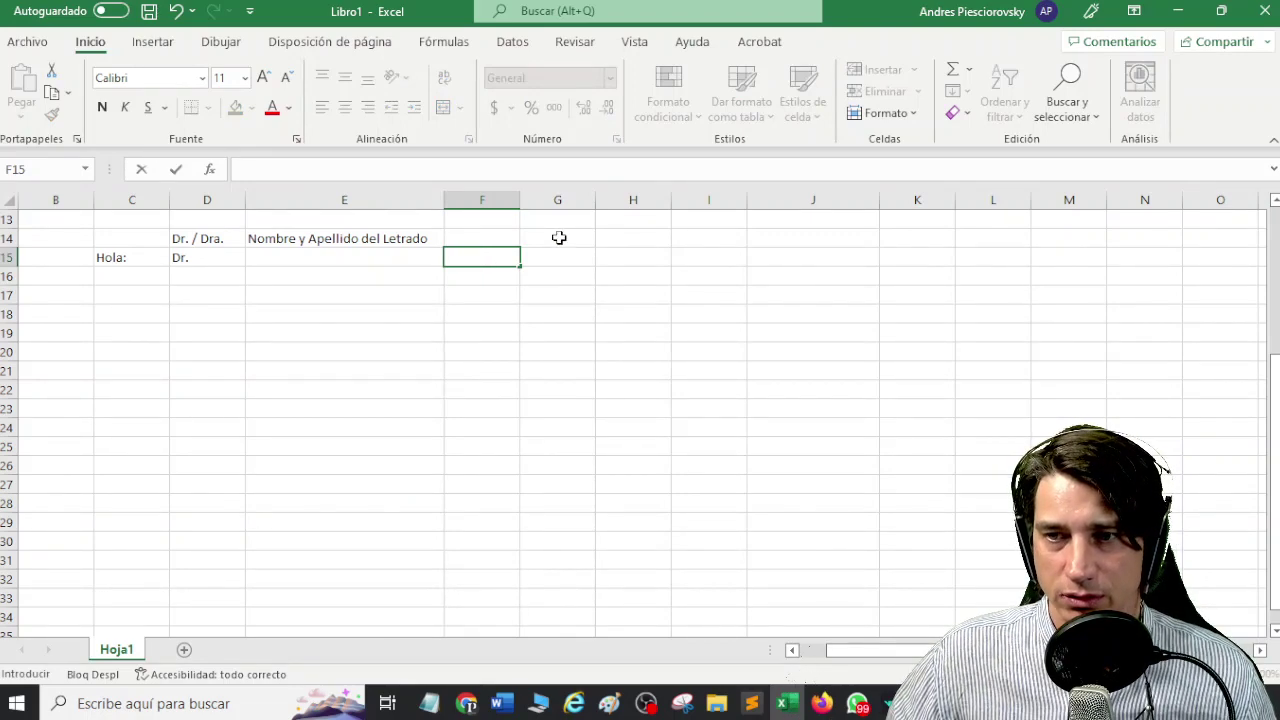
left_click(559, 238)
type("Mensaje")
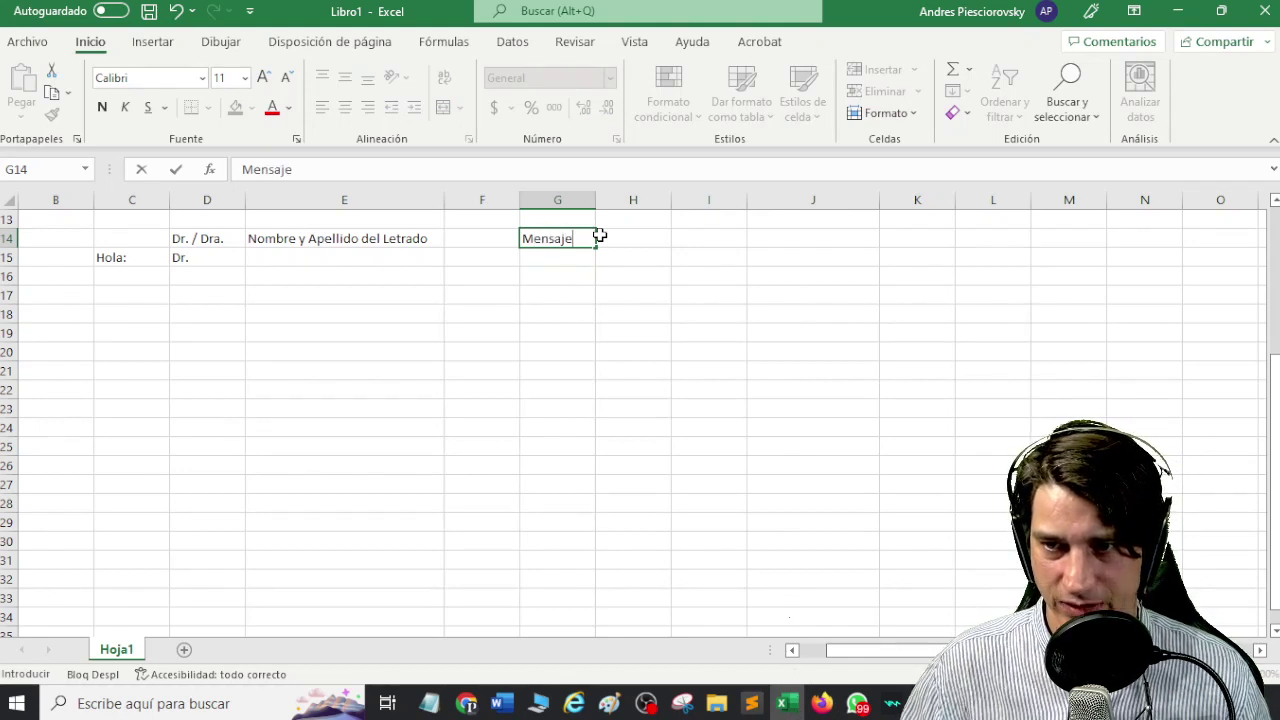
key("Return")
left_click_drag(595, 201, 643, 205)
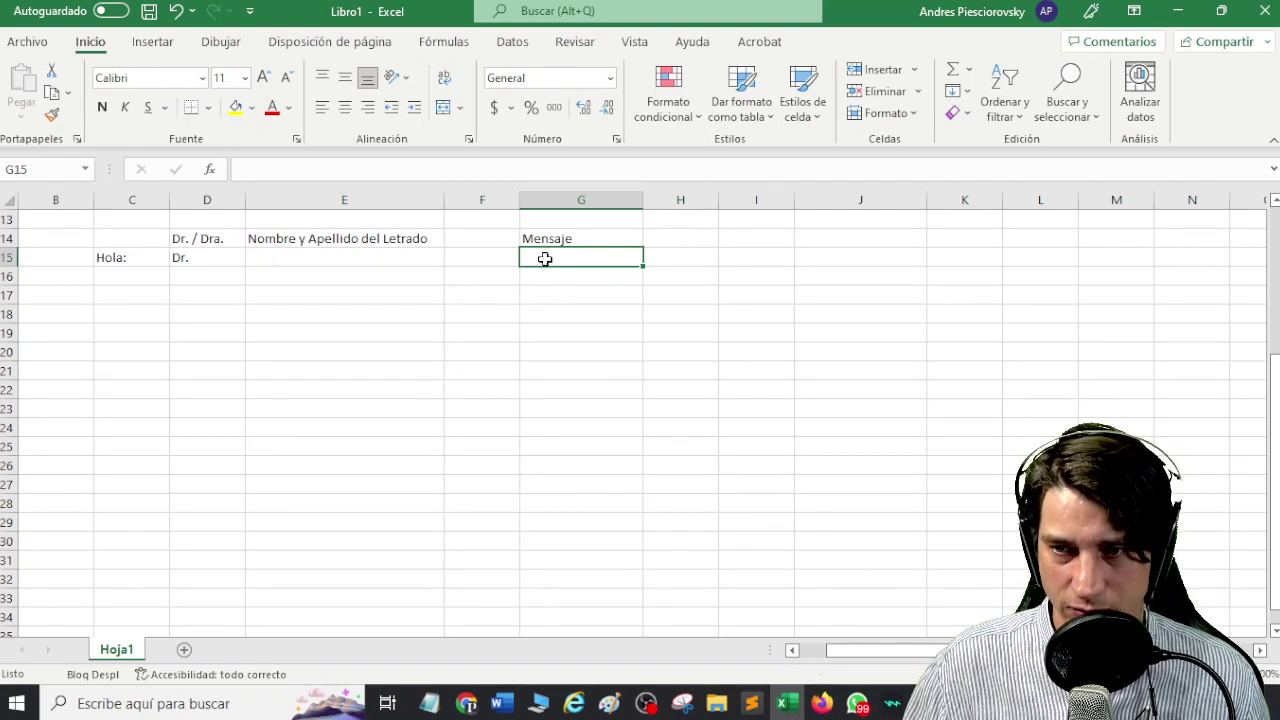
- Type the reminder asking for the previously requested data and documents into G15
type("l")
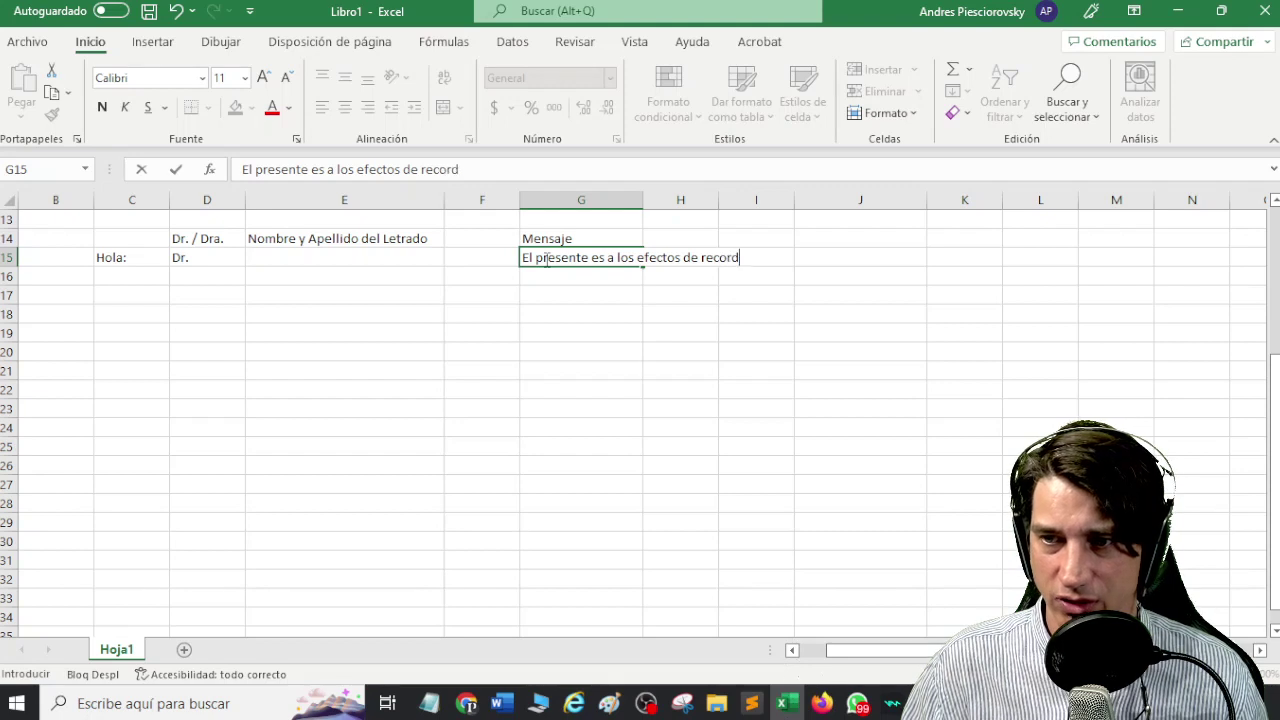
type("a")
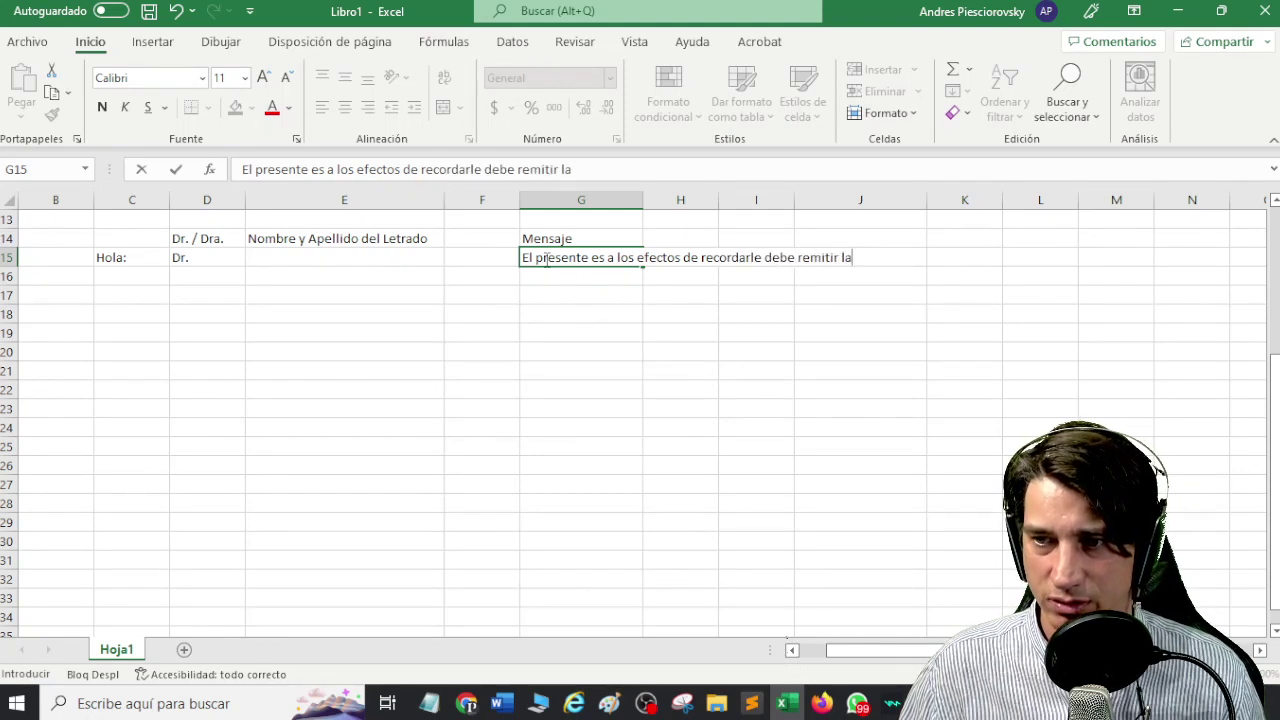
type("rlkos datos y documental ipo")
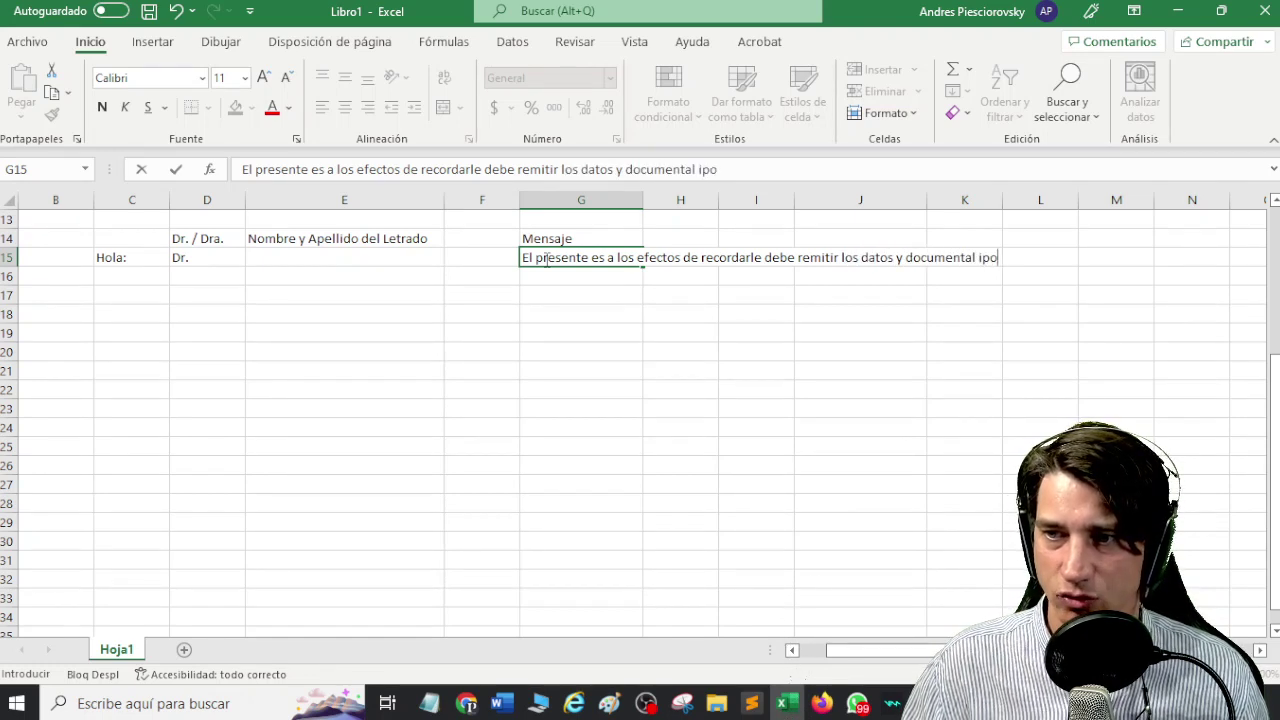
key("BackSpace")
key("BackSpace")
key("BackSpace")
type("oportun")
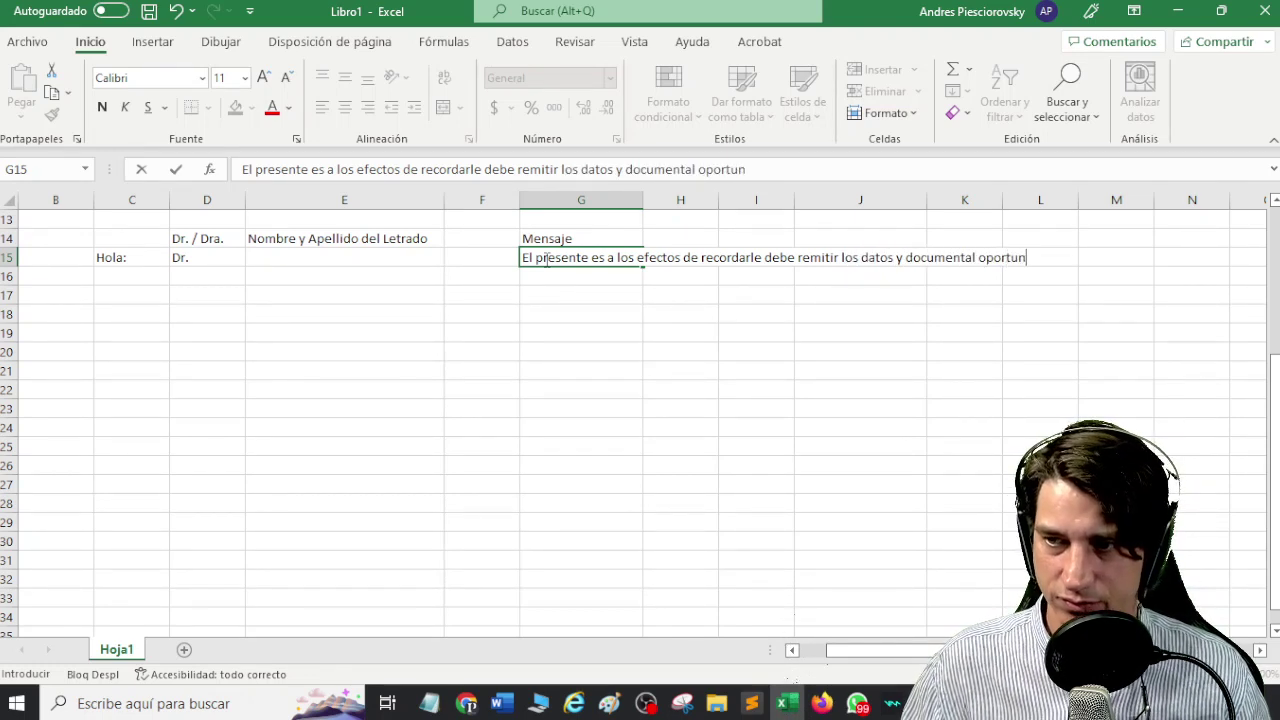
type("amente requeridos.")
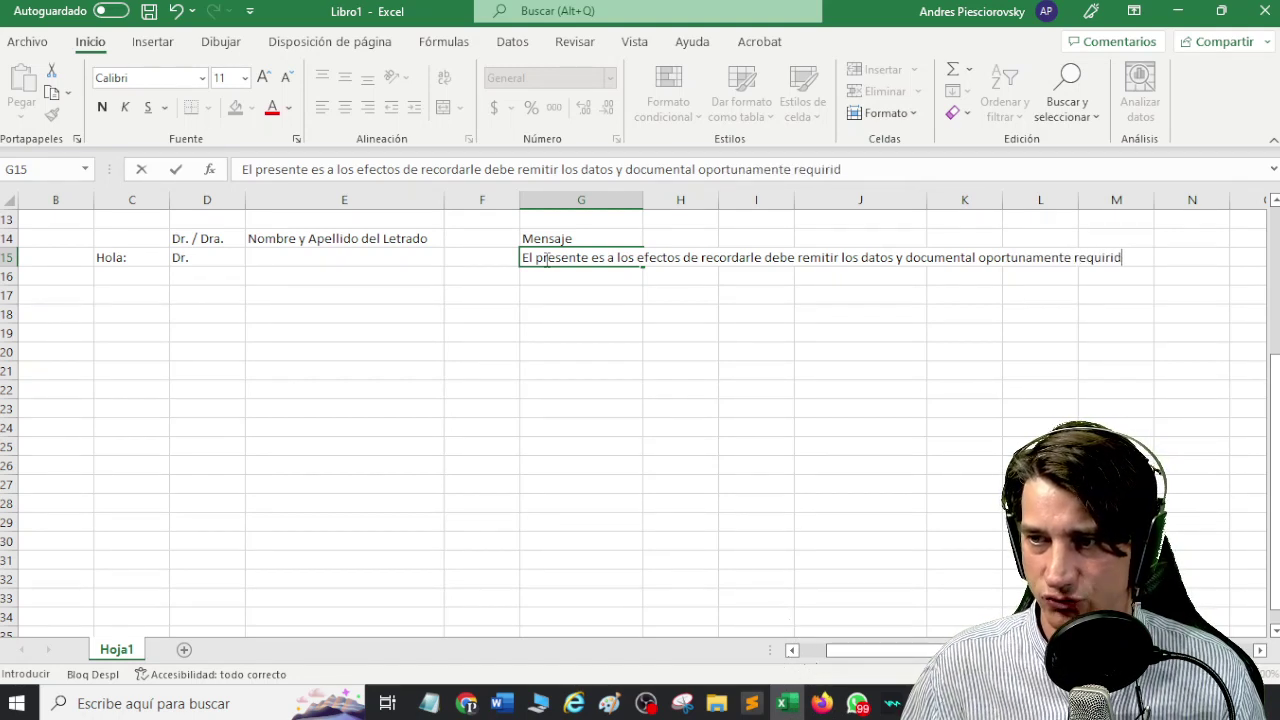
left_click(617, 343)
left_click(566, 262)
left_click(688, 260)
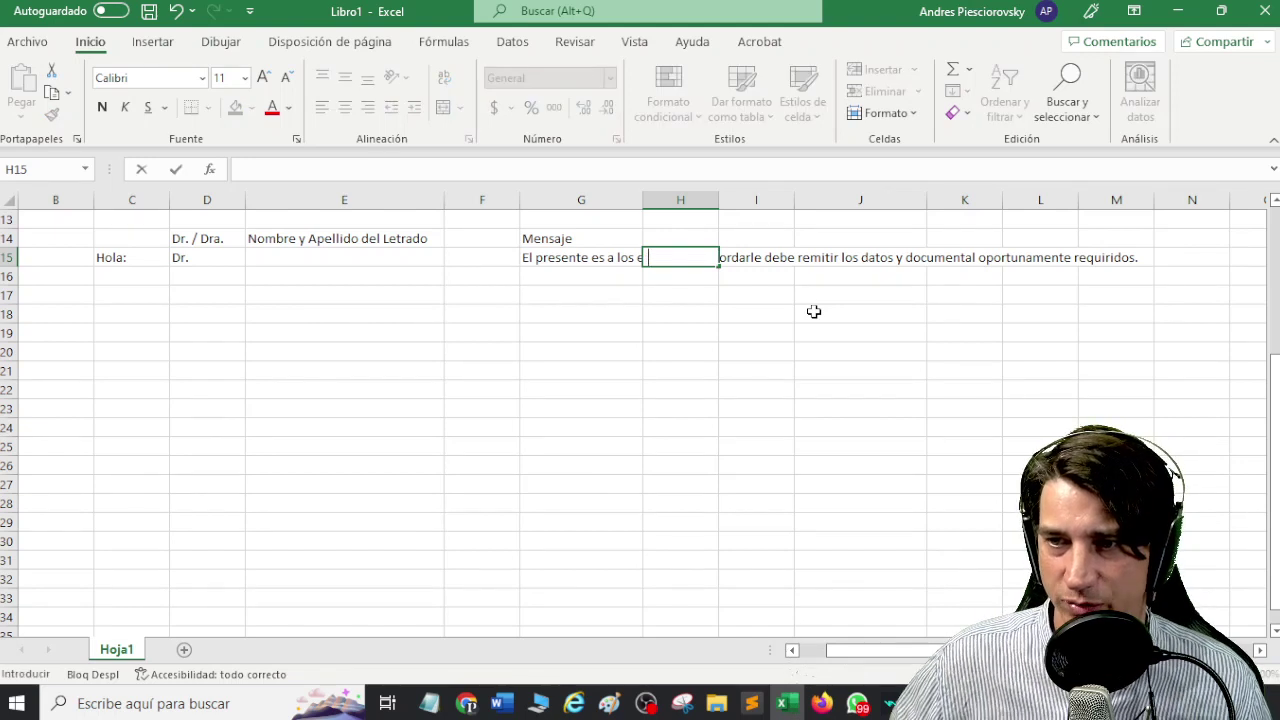
- Blank H15 to clip the message overflow and enter 'Saludos cordiales.' in I15
left_click(821, 338)
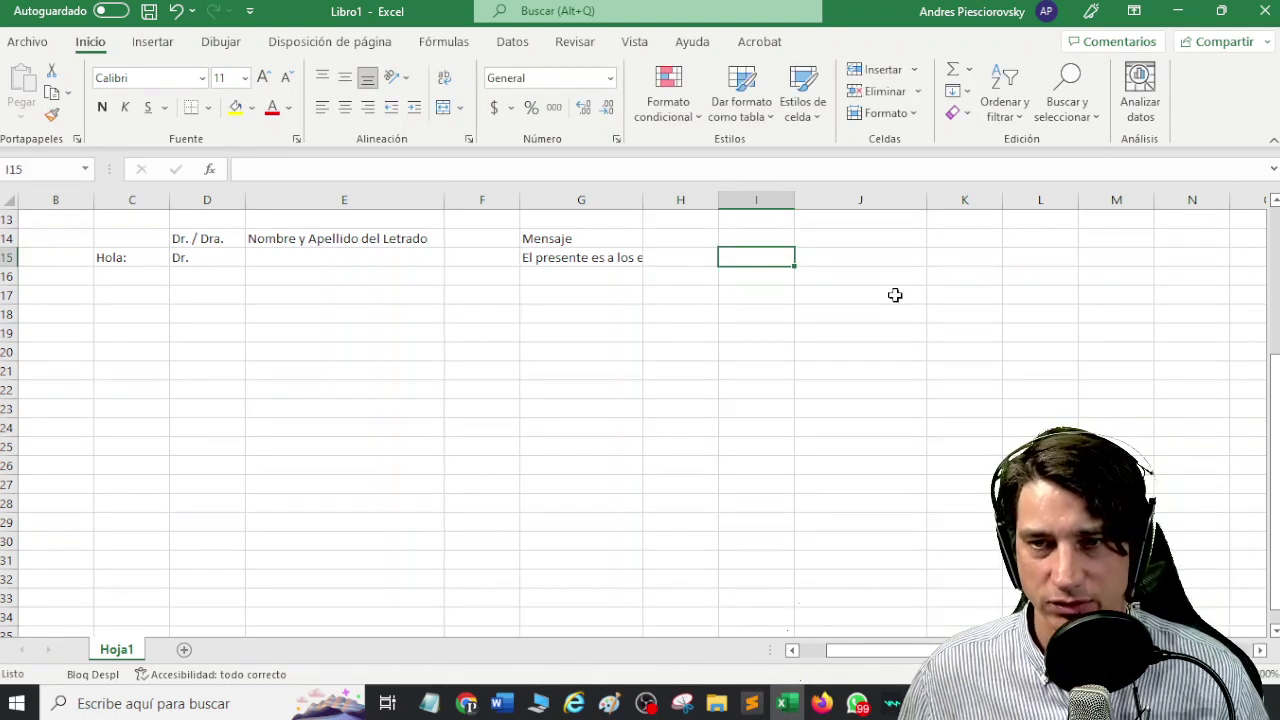
type("Sal")
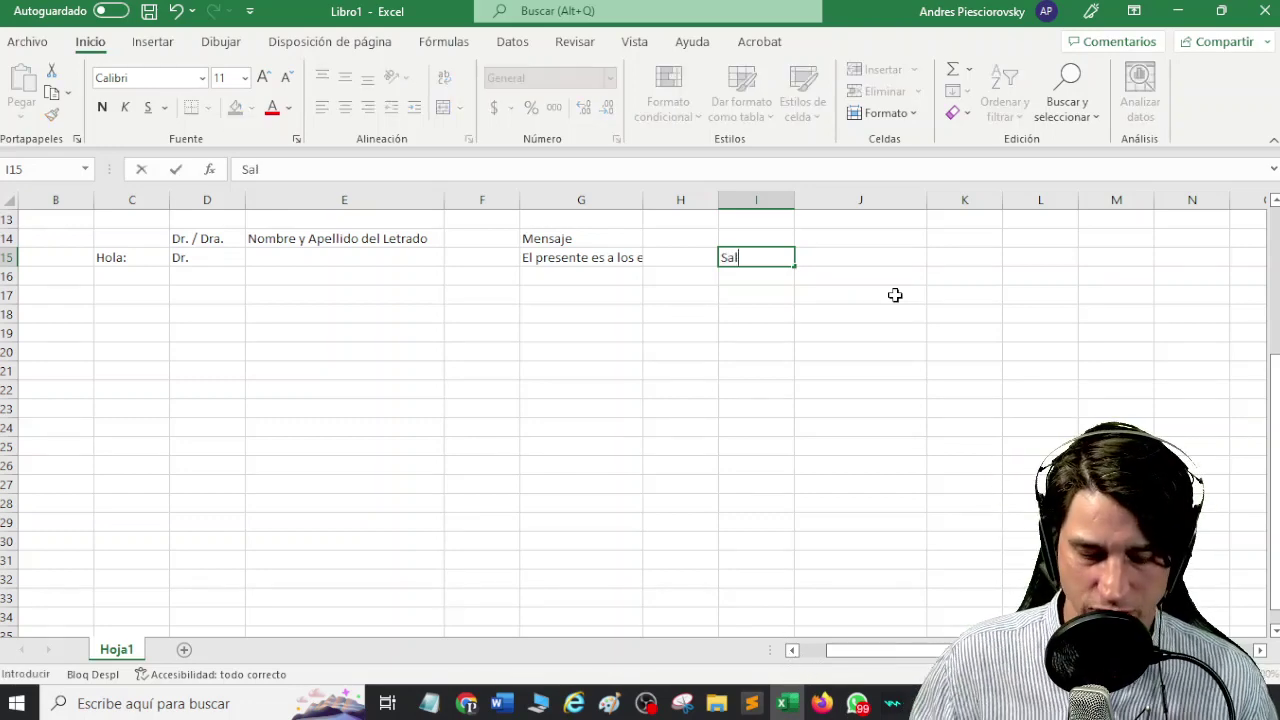
type("udo")
key("BackSpace")
type("i")
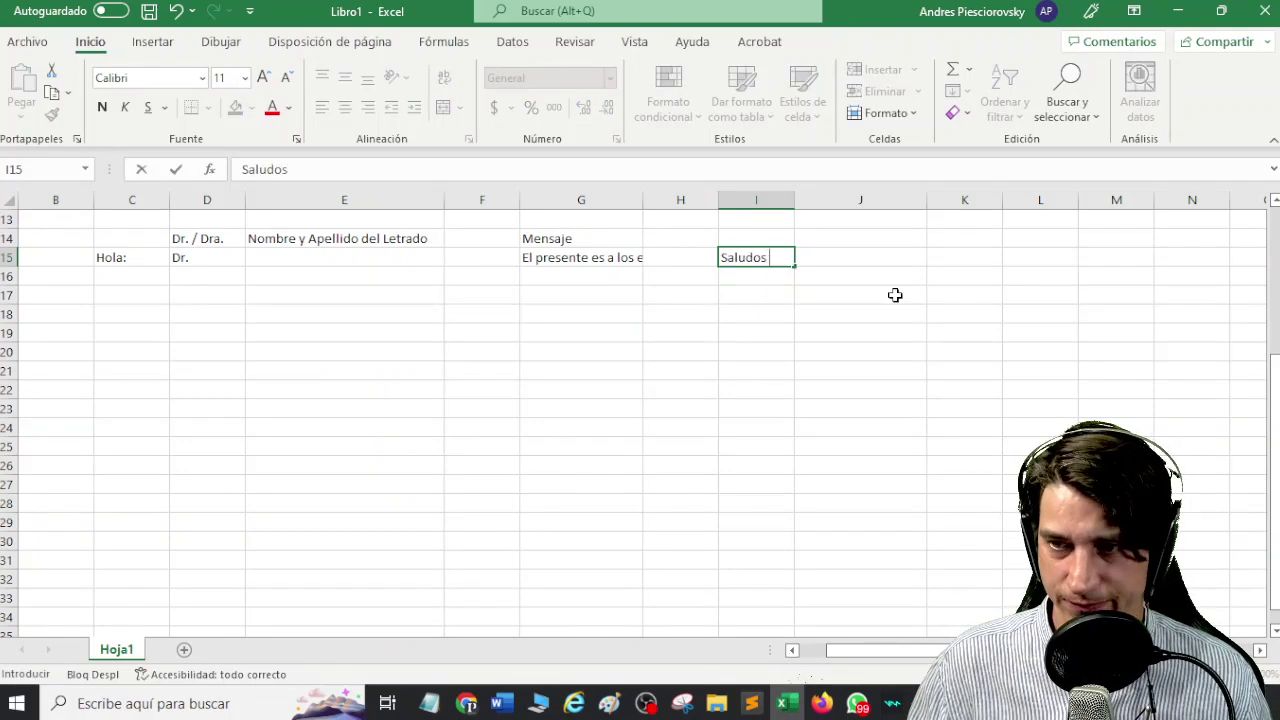
type("ordiales")
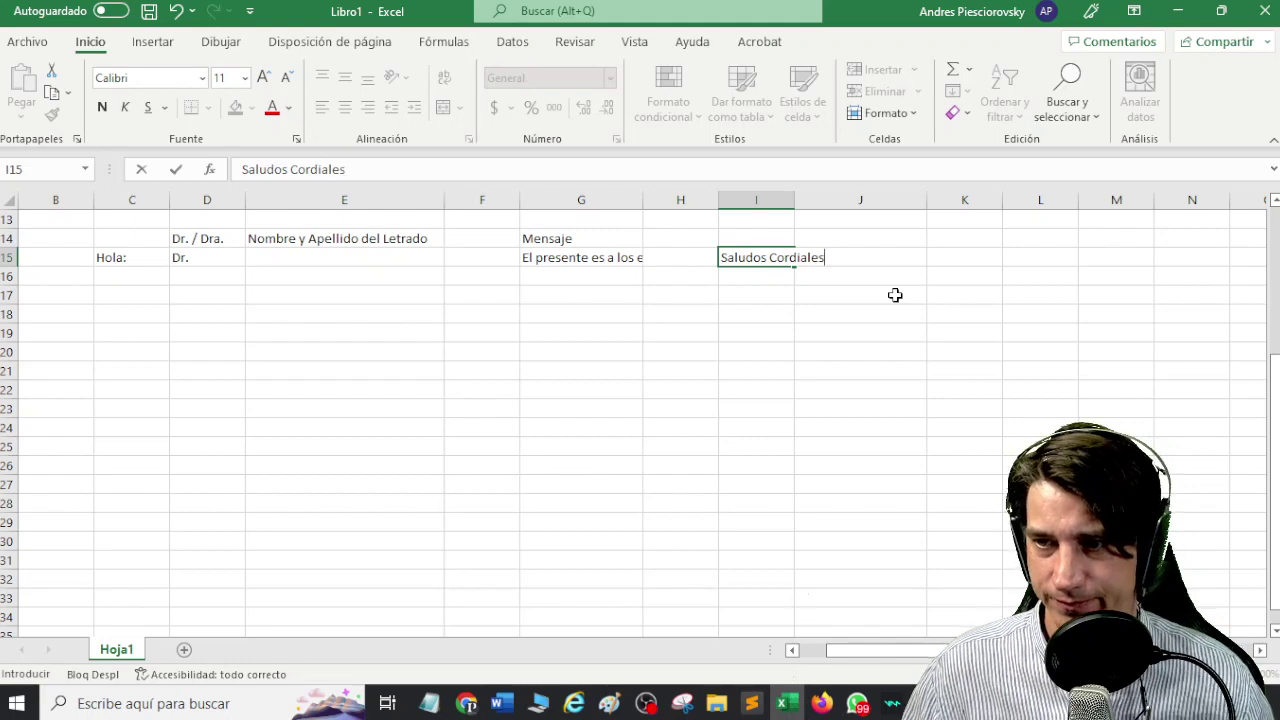
scroll(895, 295, "left", 1)
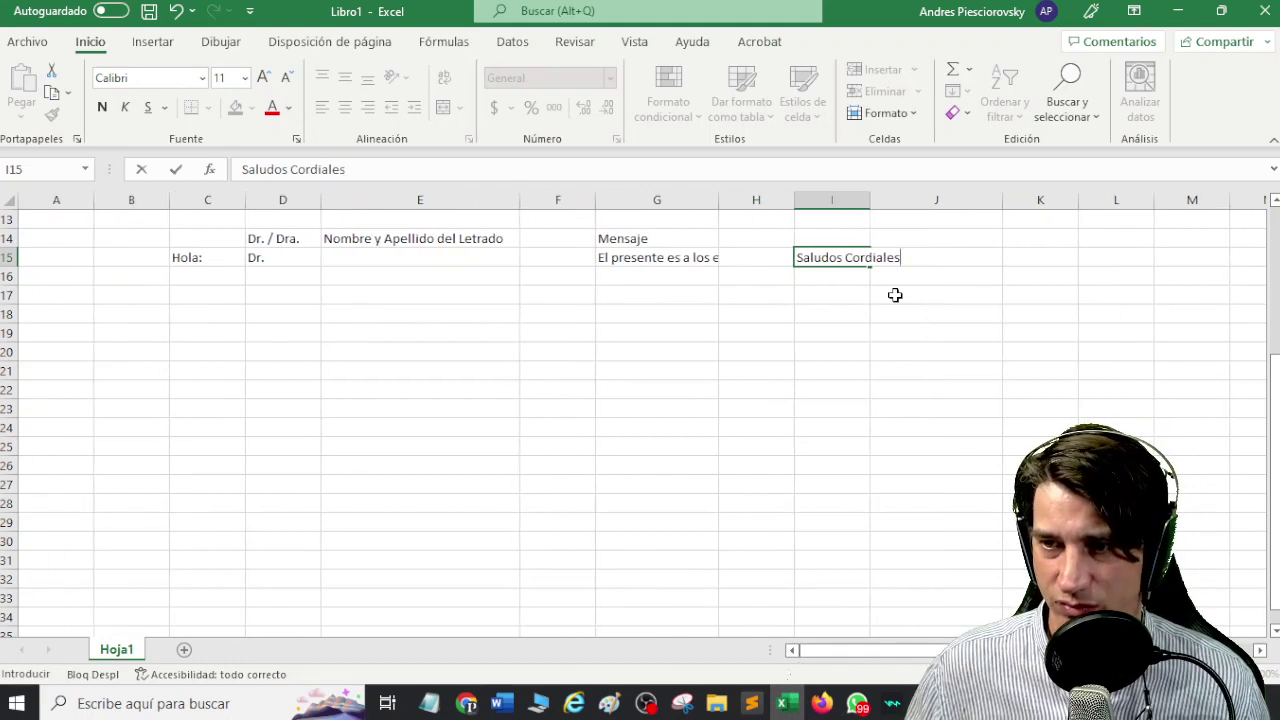
left_click(855, 256)
key("BackSpace")
type("c")
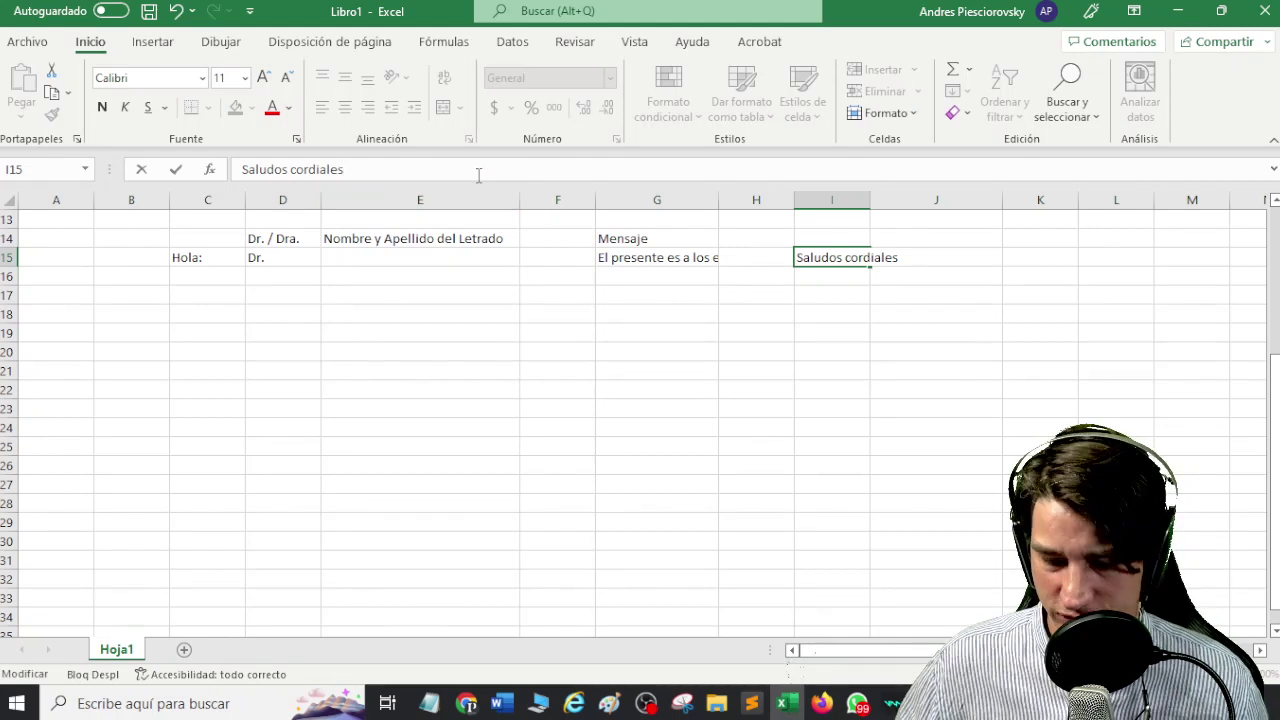
left_click(897, 294)
left_click(954, 258)
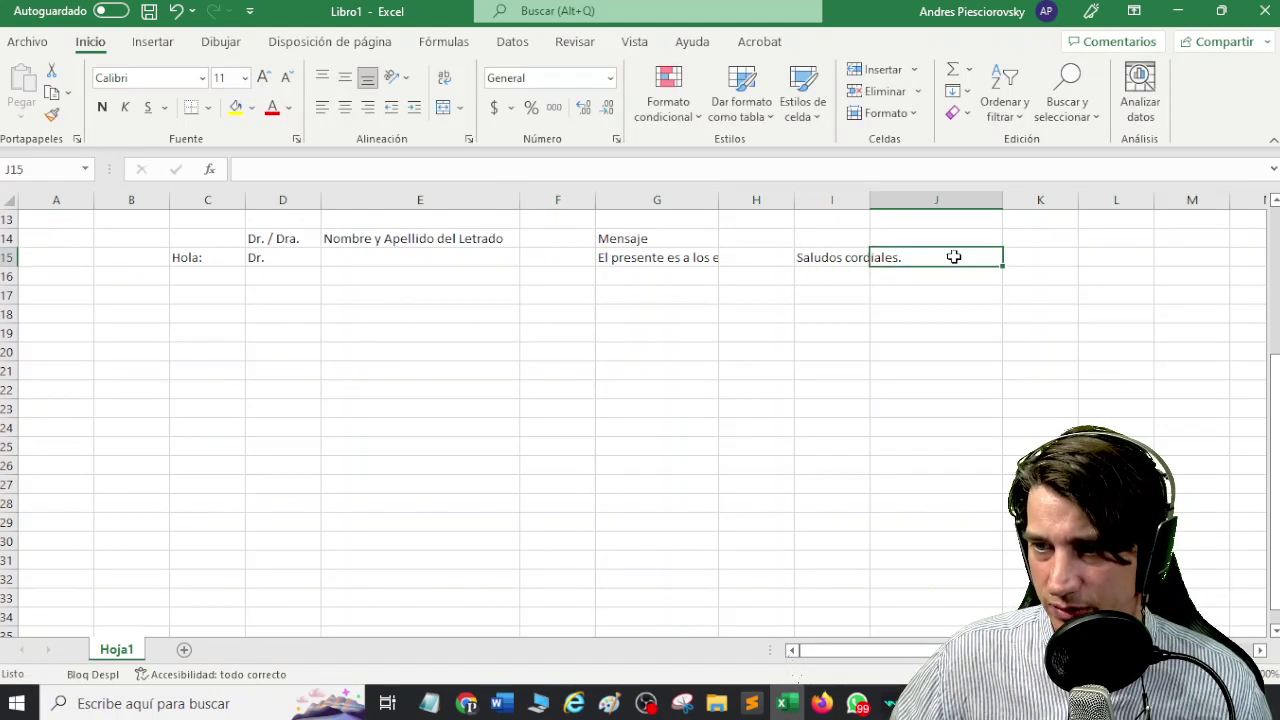
- Enter the sender's full name followed by a period in K15
left_click(1036, 257)
type("Andr")
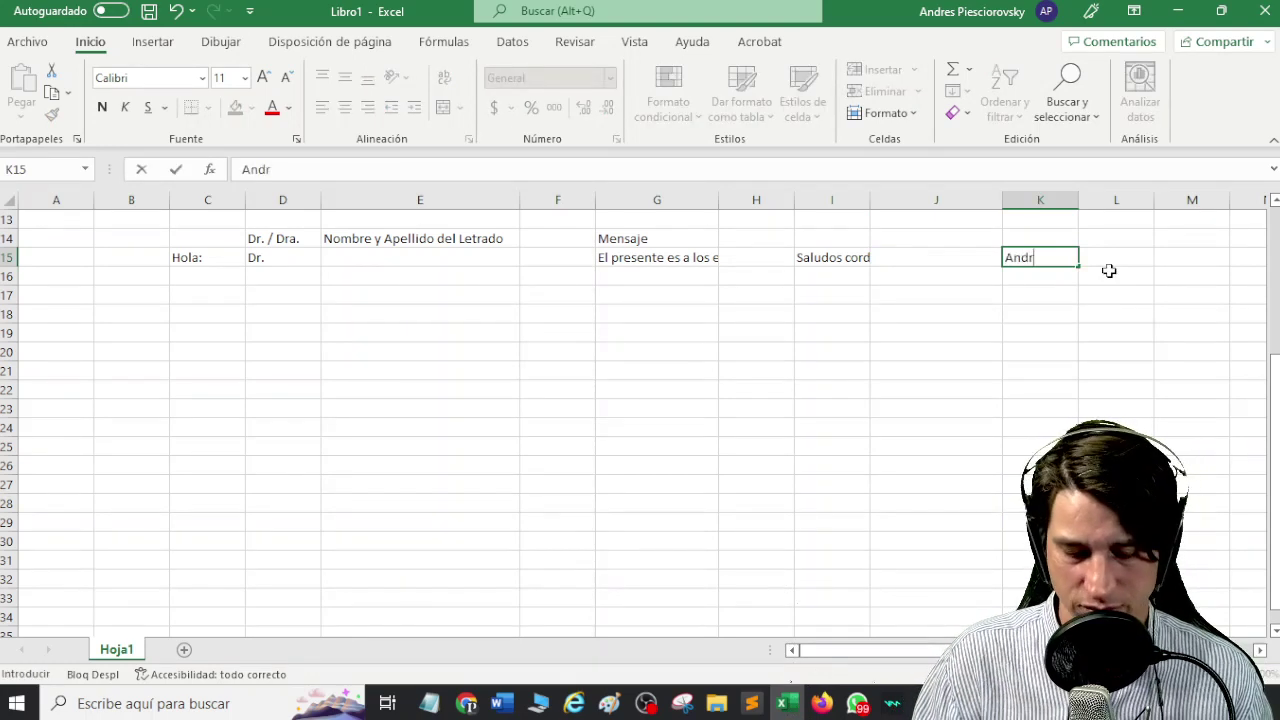
type("és Piesc")
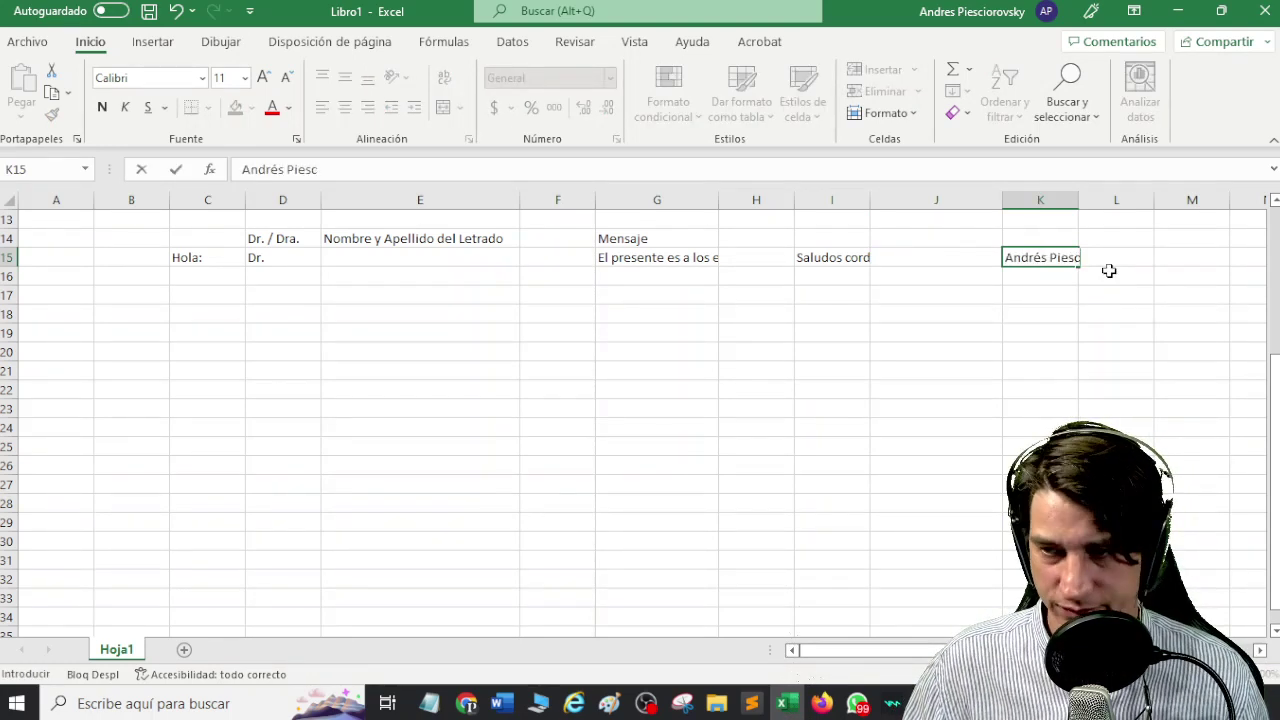
type("iorovsky.")
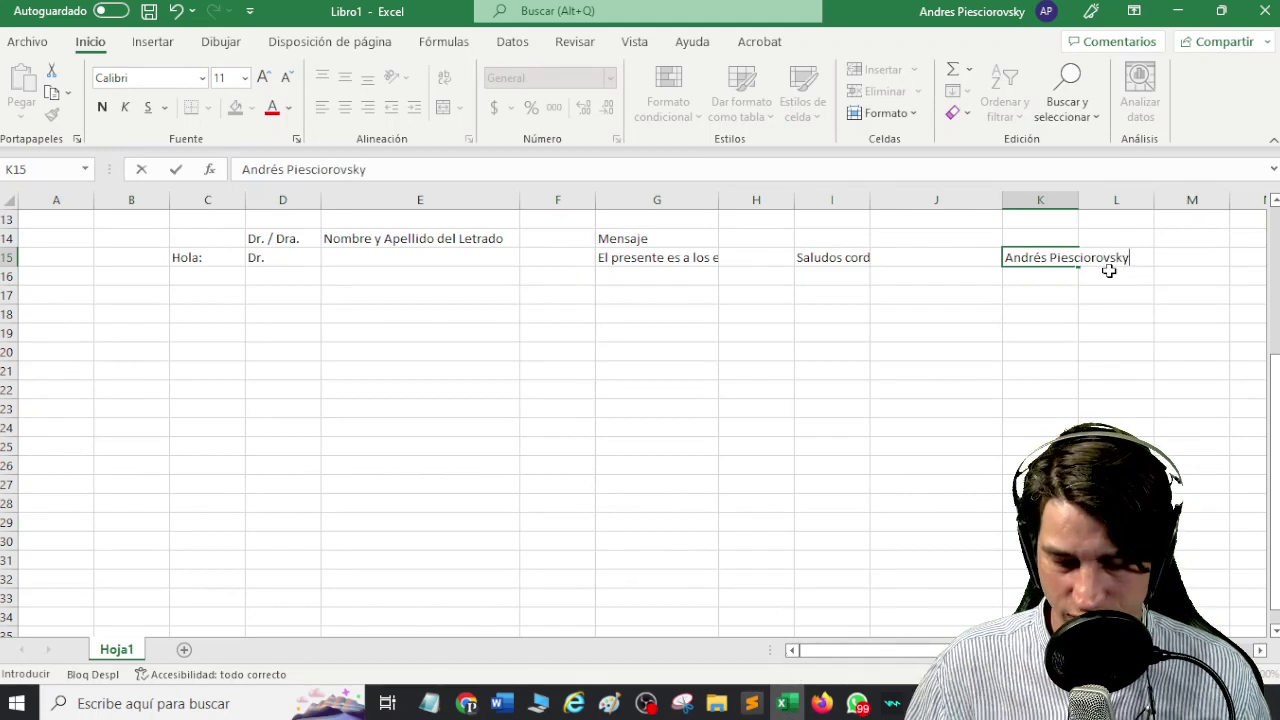
left_click(1110, 335)
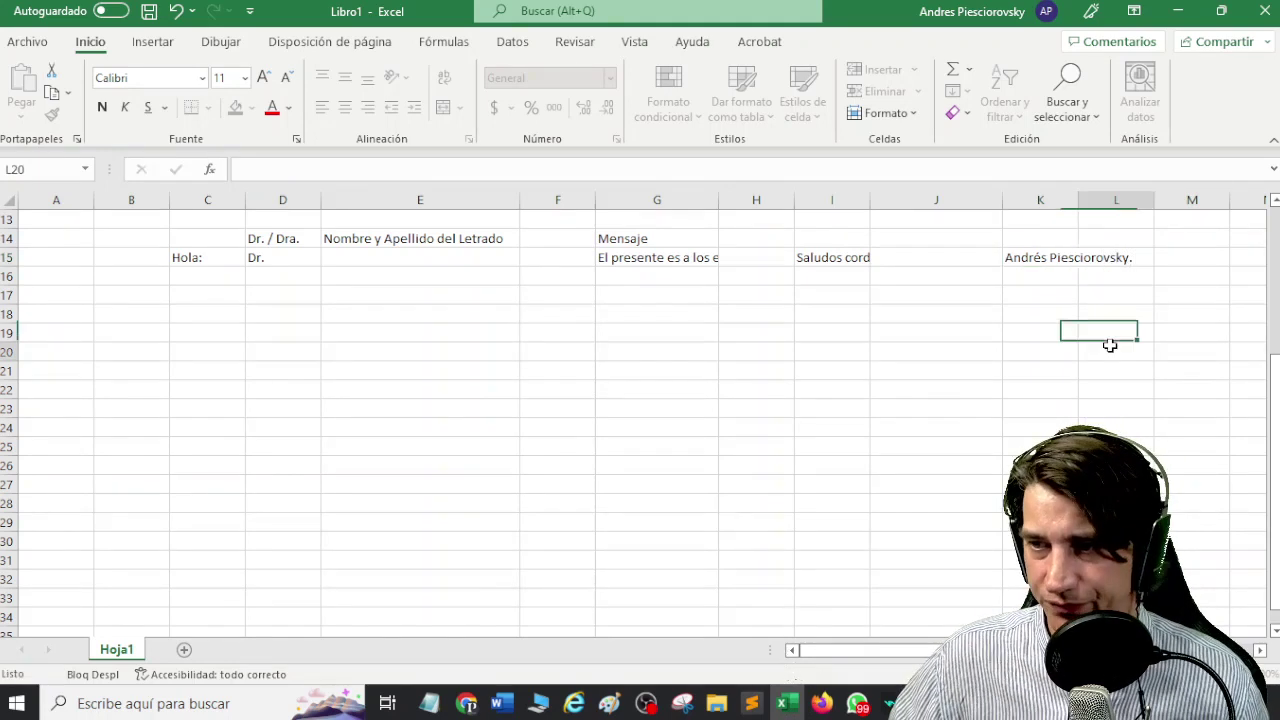
left_click(1048, 258)
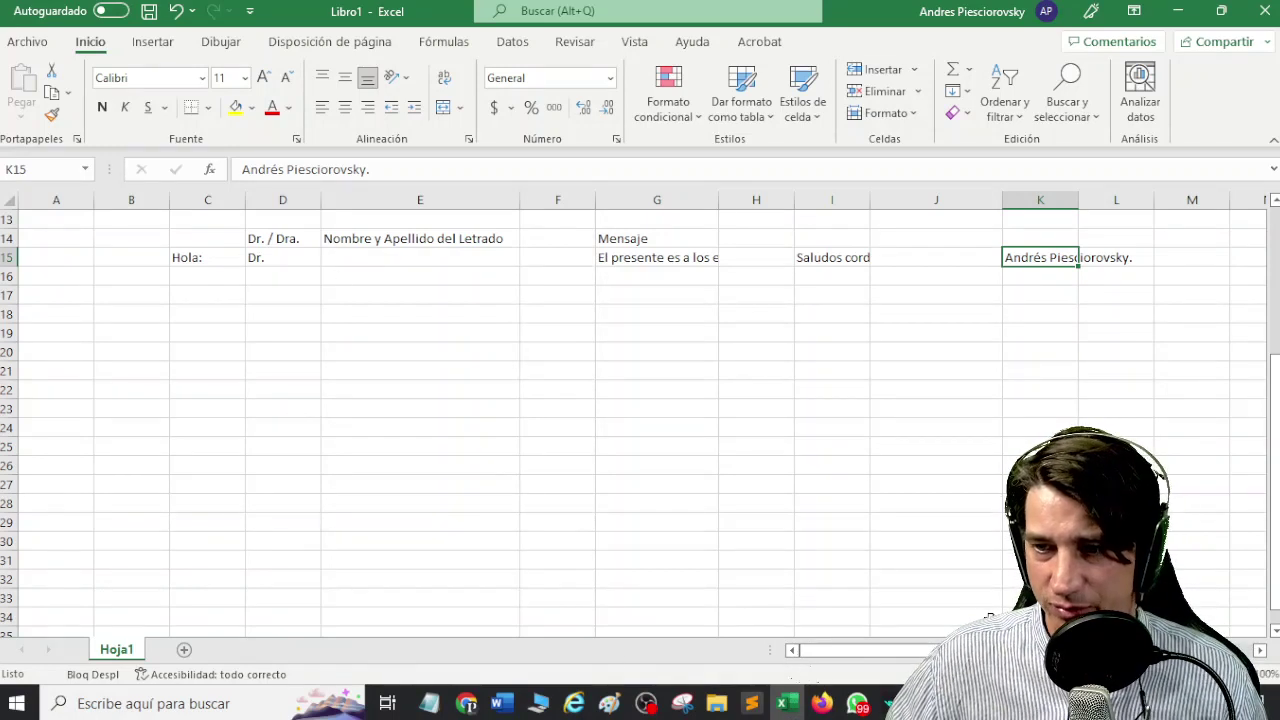
- Bold row 14's headings: Dr. / Dra., Nombre y Apellido del Letrado and Mensaje
left_click_drag(845, 650, 872, 650)
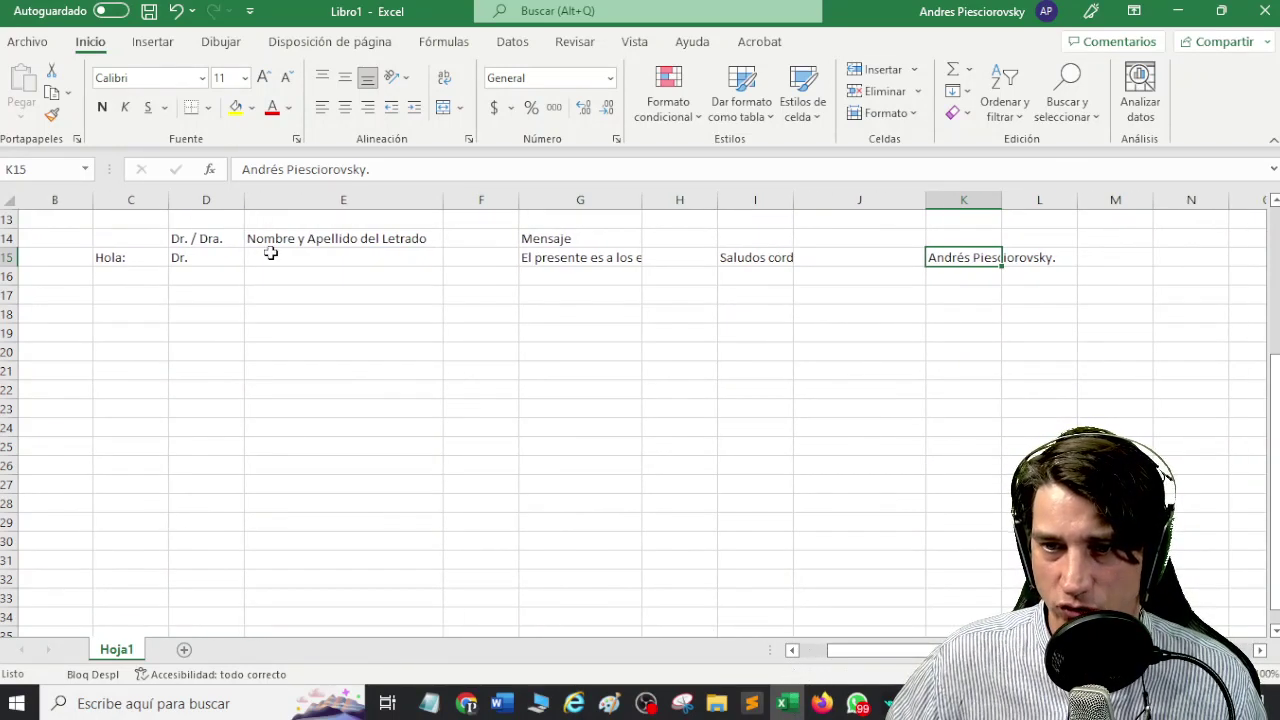
left_click(9, 238)
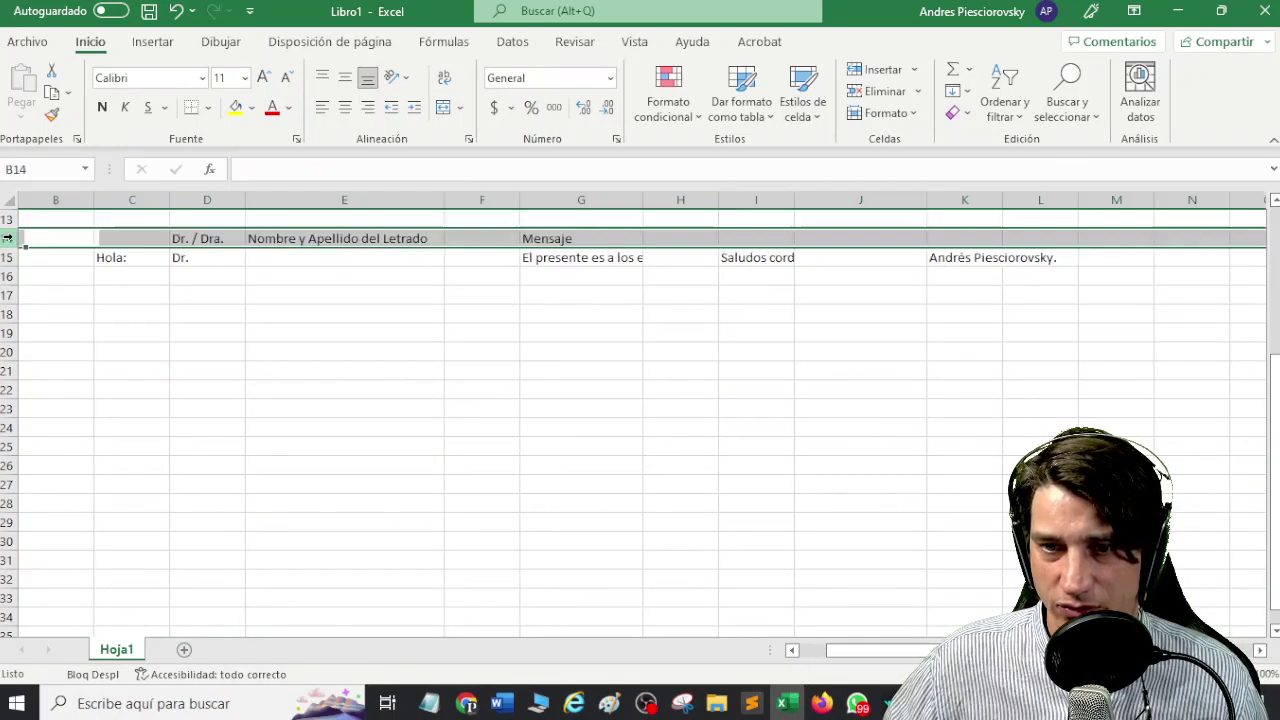
left_click(103, 110)
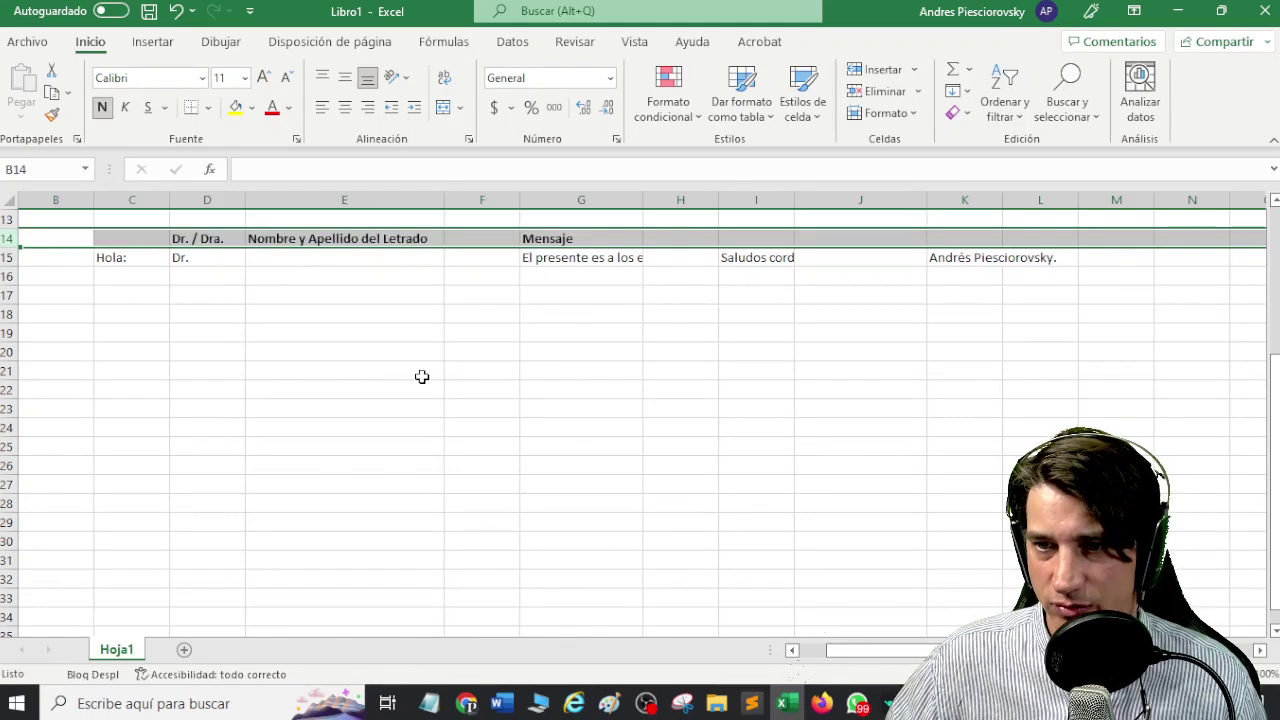
left_click(477, 432)
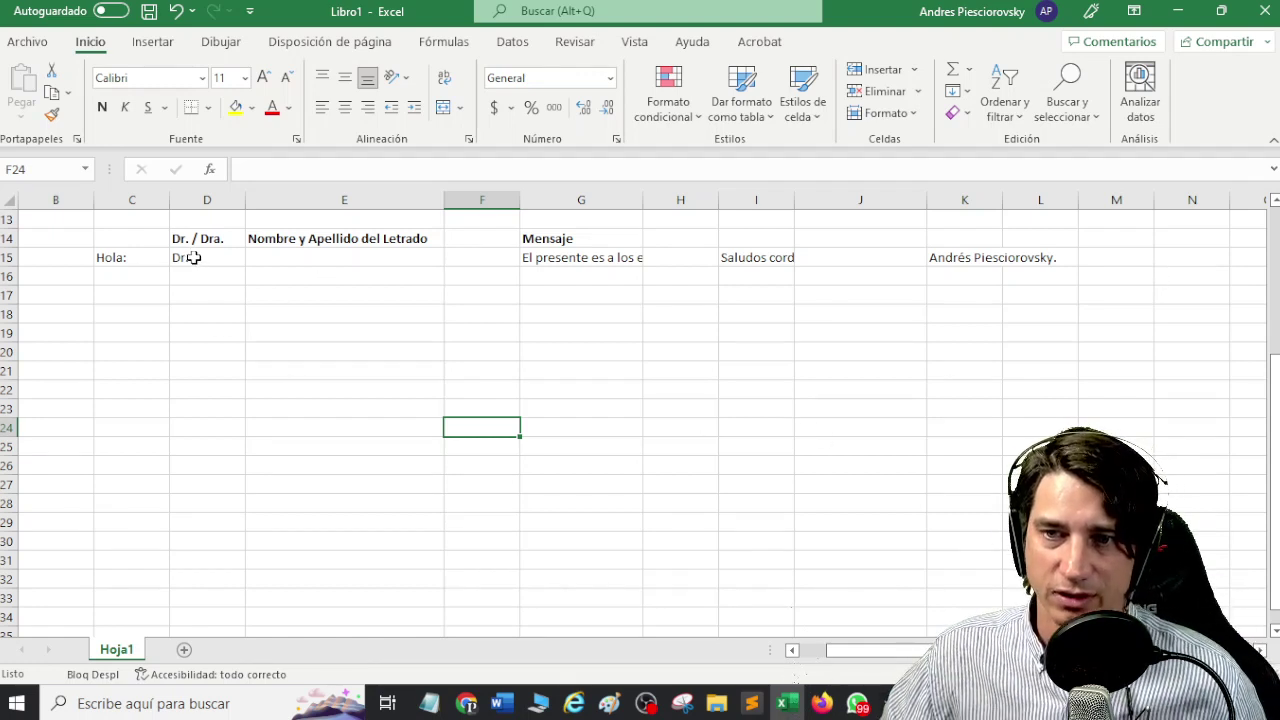
- Type a sample lawyer's full name into E15
left_click(385, 272)
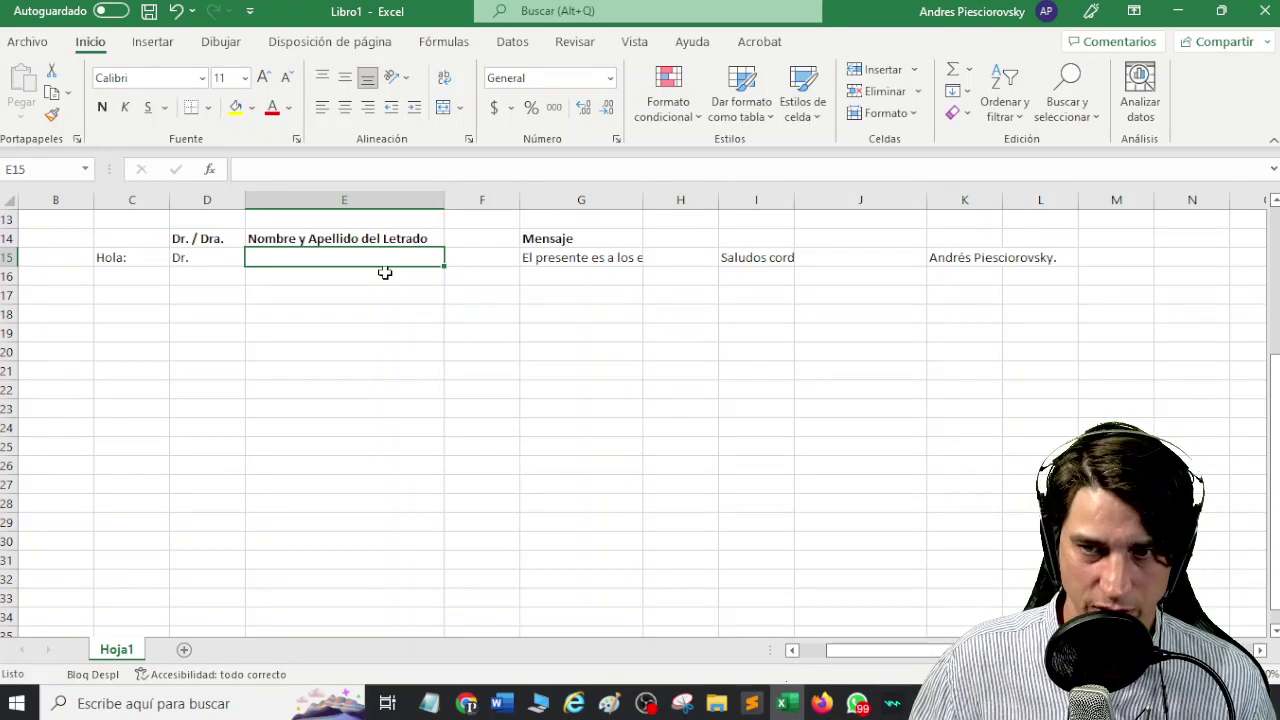
type("juan")
key("BackSpace")
key("BackSpace")
key("BackSpace")
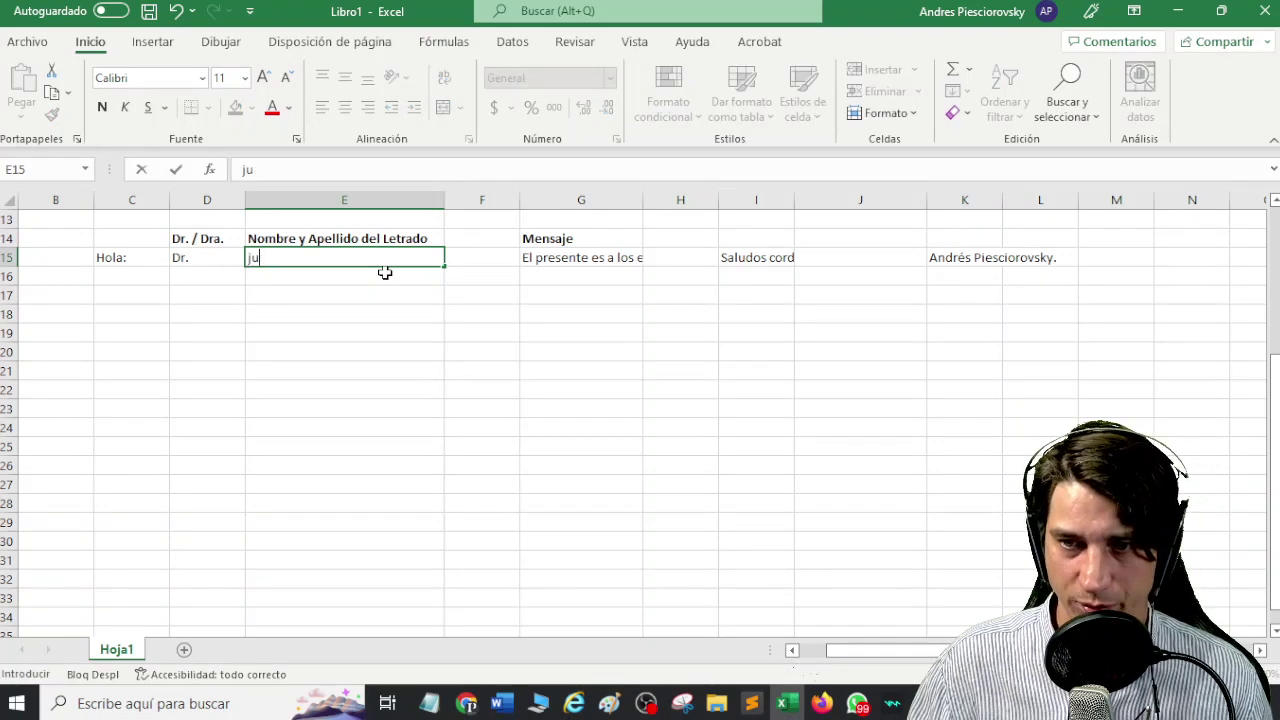
key("BackSpace")
key("BackSpace")
type("Juan")
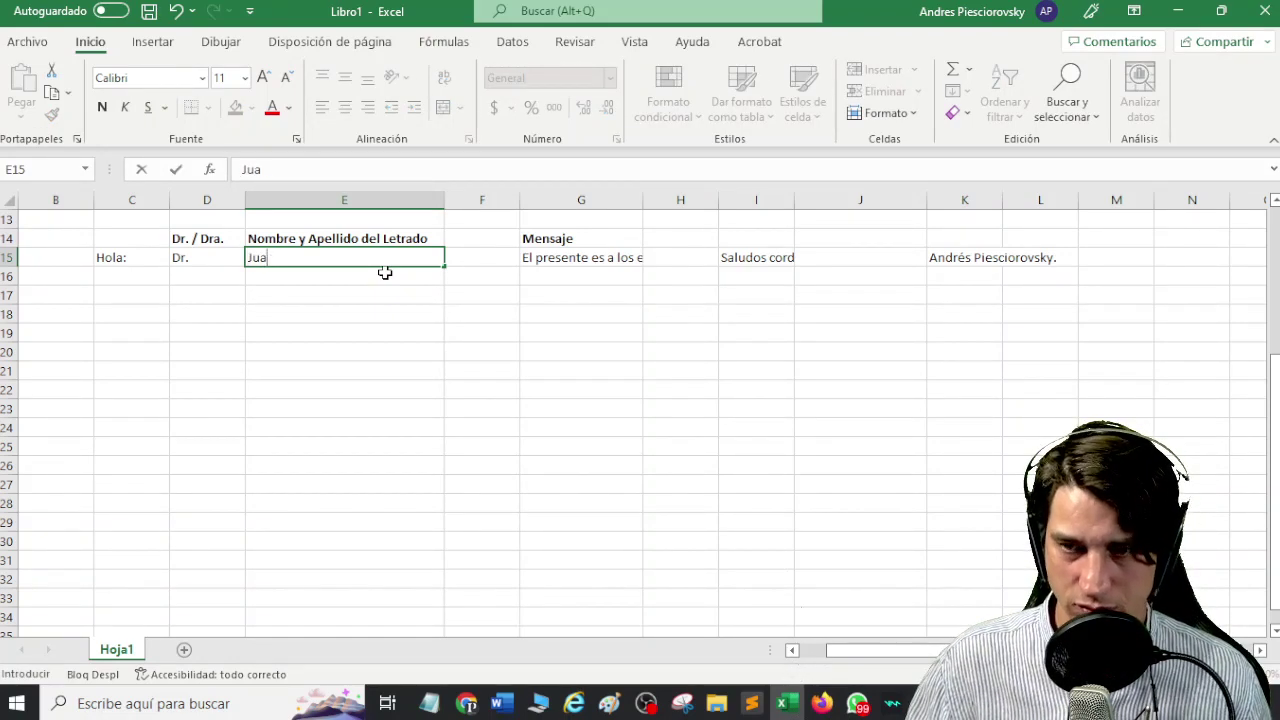
key("BackSpace")
key("BackSpace")
key("BackSpace")
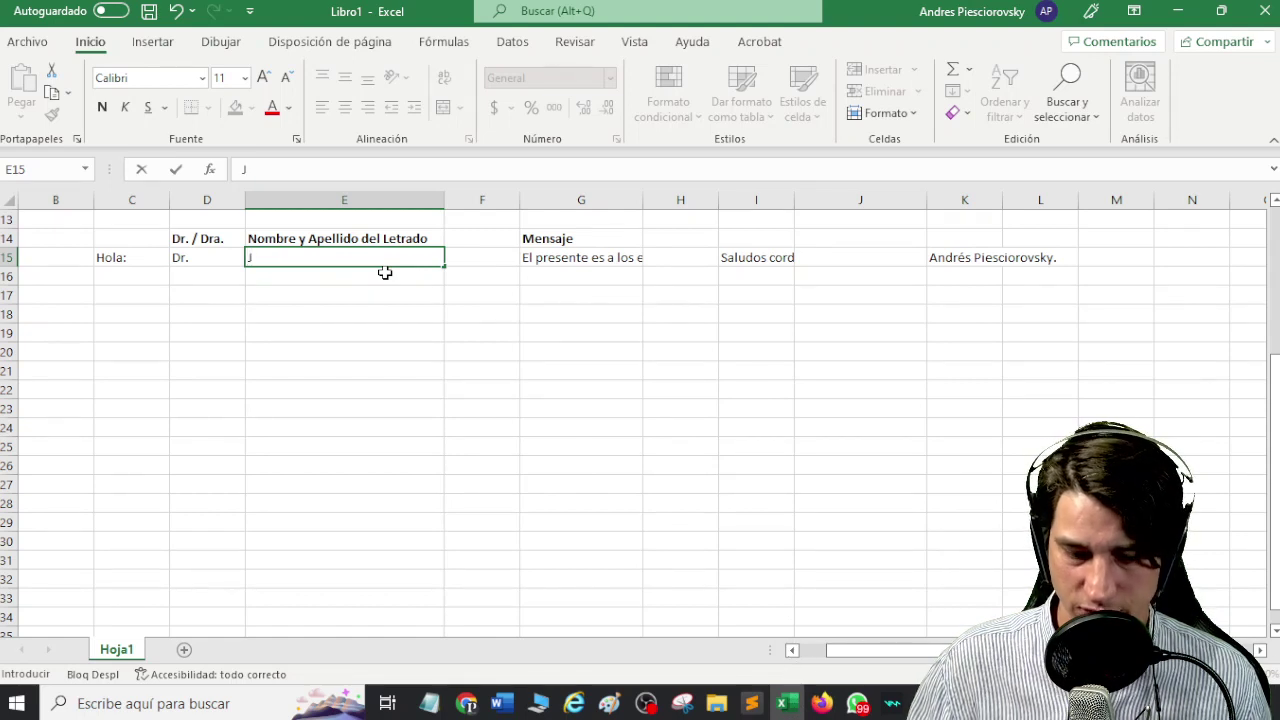
type("UAN")
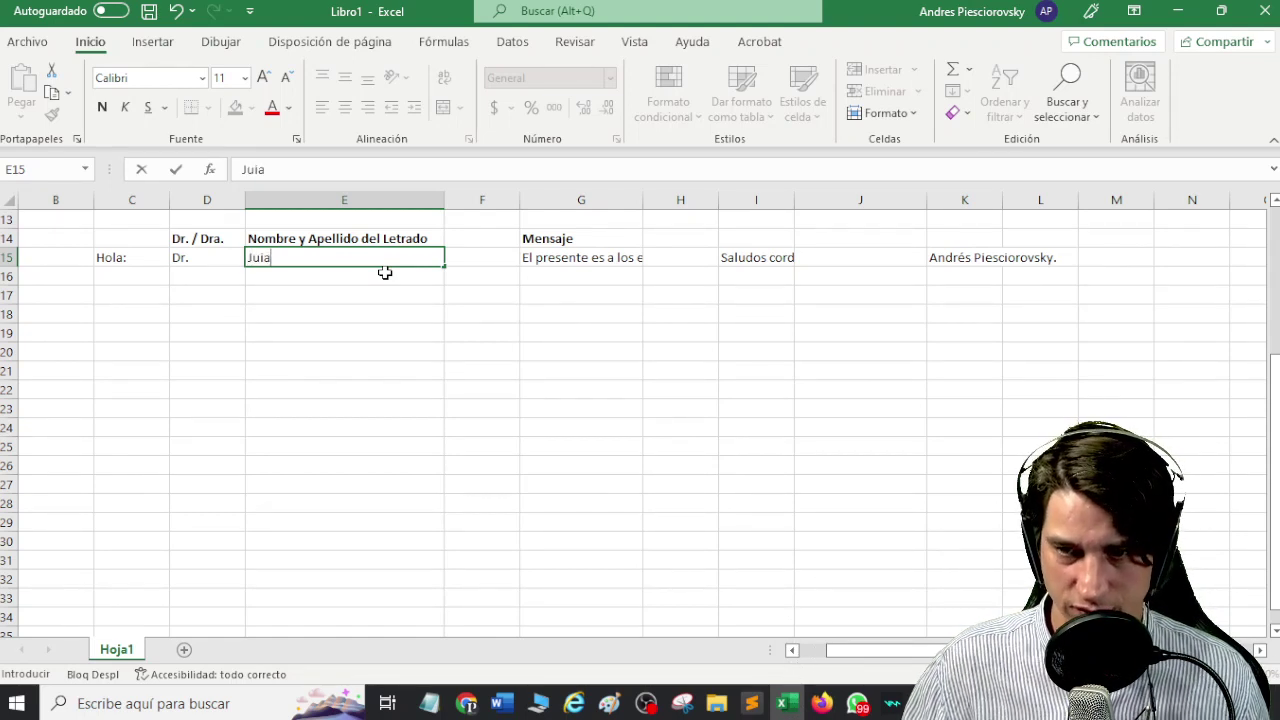
type("Lopez")
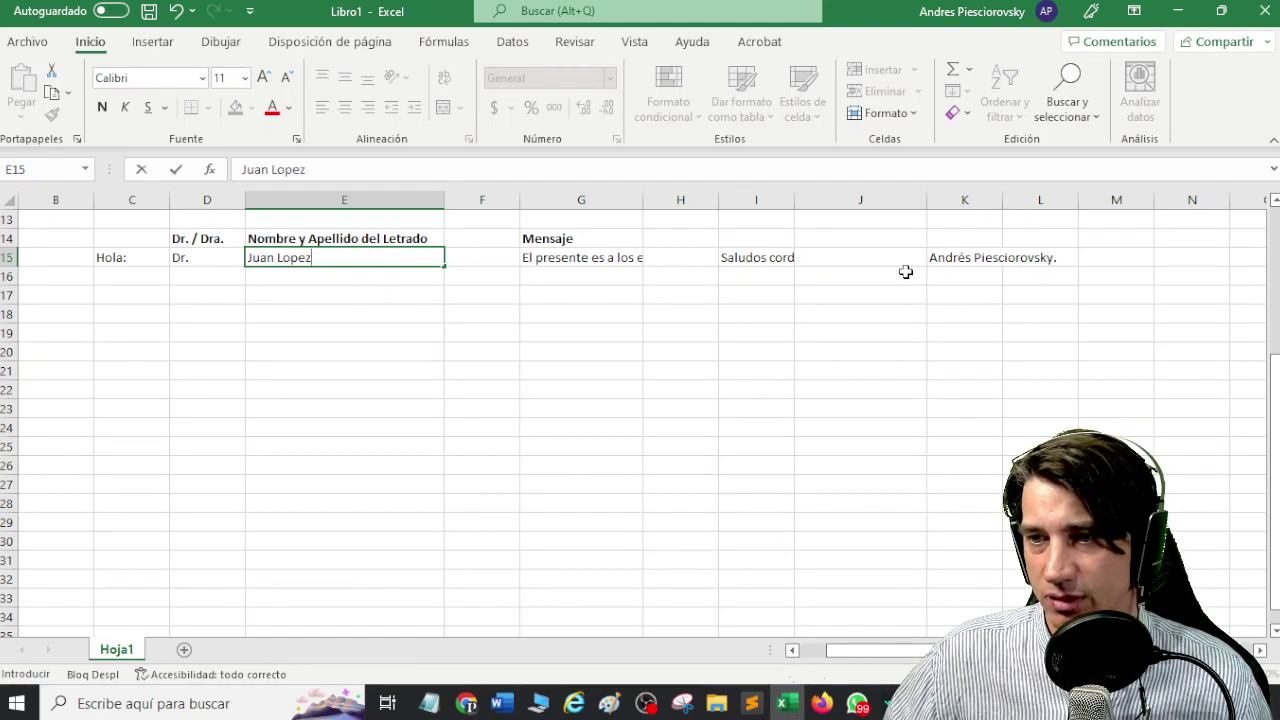
left_click(970, 264)
- Copy the Hola: greeting from C15 into C16
left_click(128, 275)
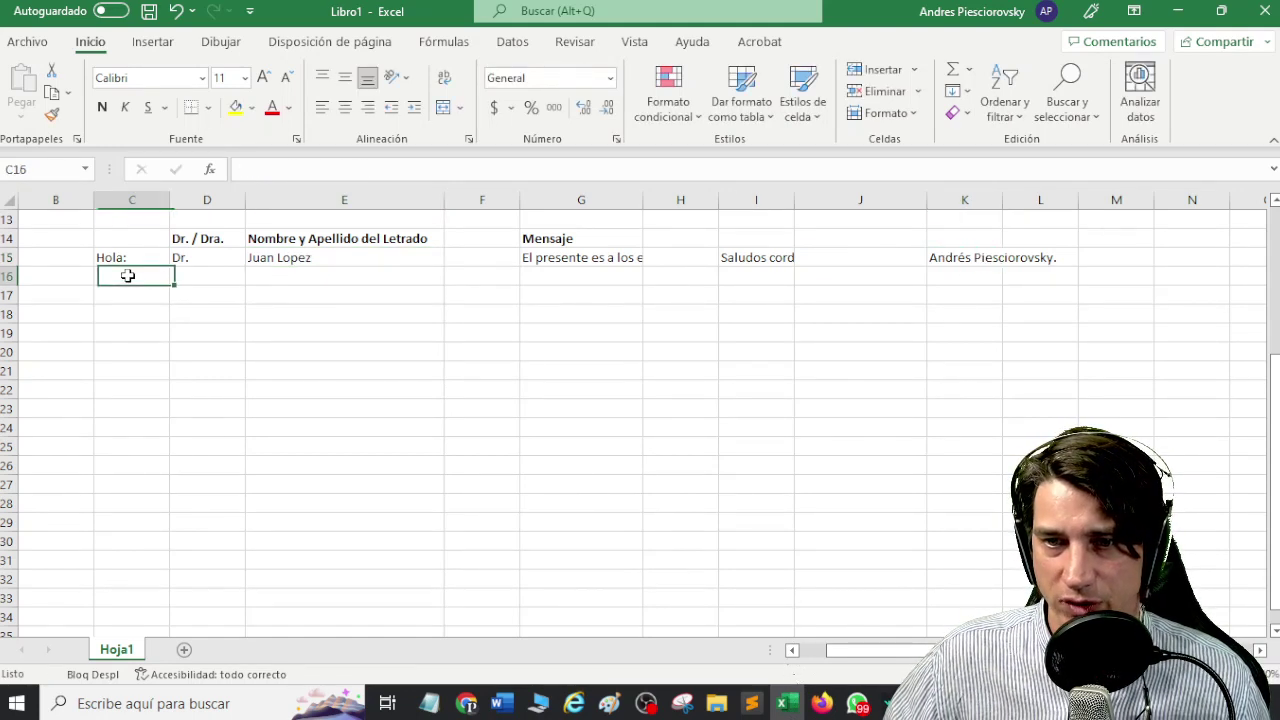
left_click(133, 257)
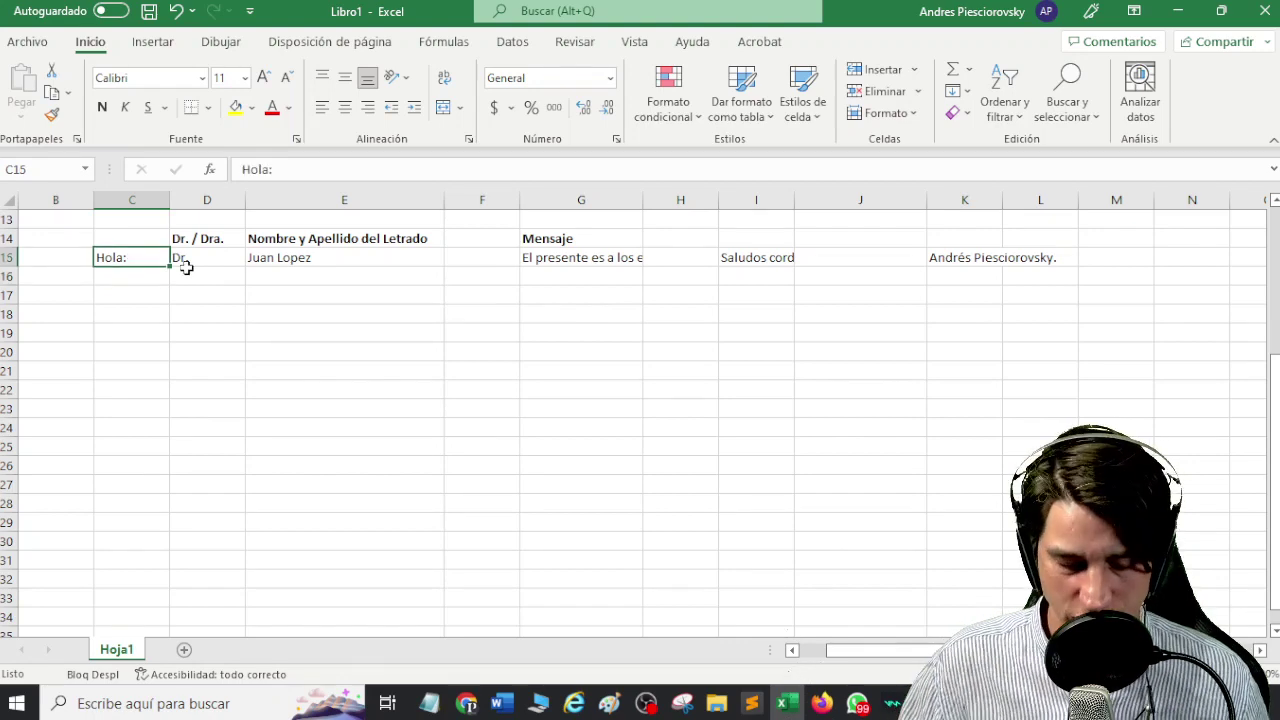
key("ctrl+c")
scroll(186, 268, "down", 1)
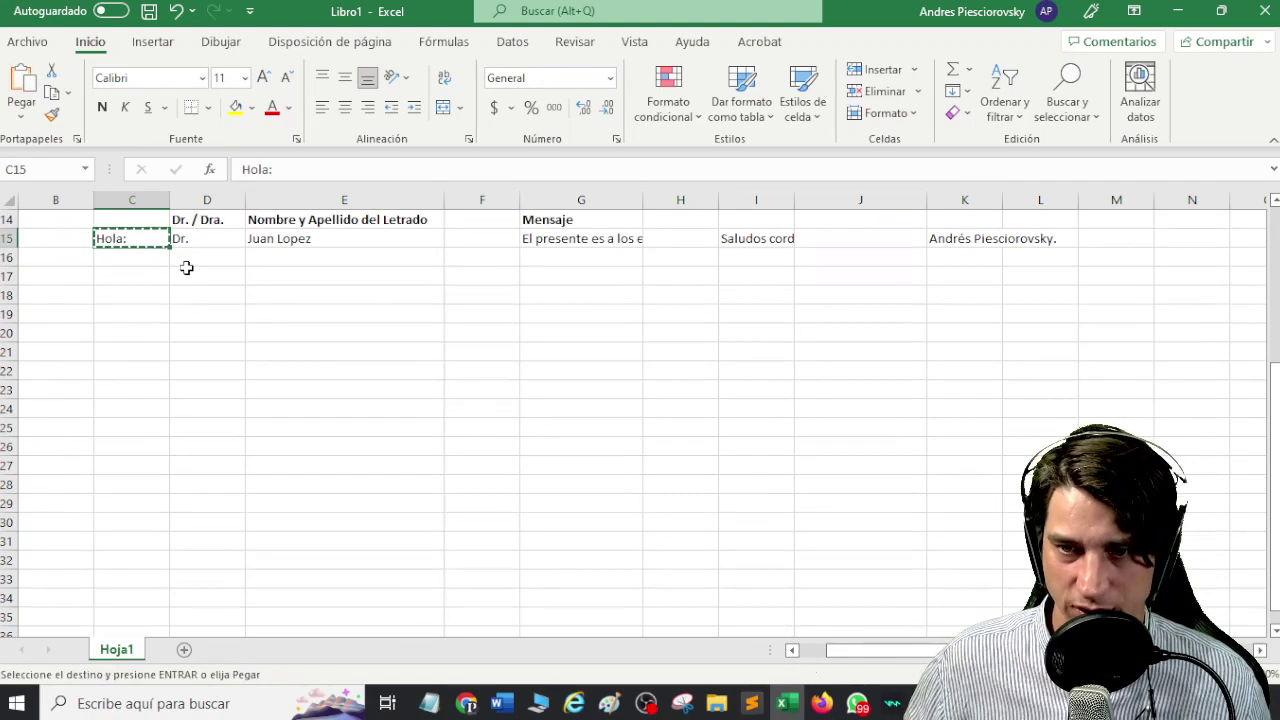
left_click(124, 260)
key("ctrl+v")
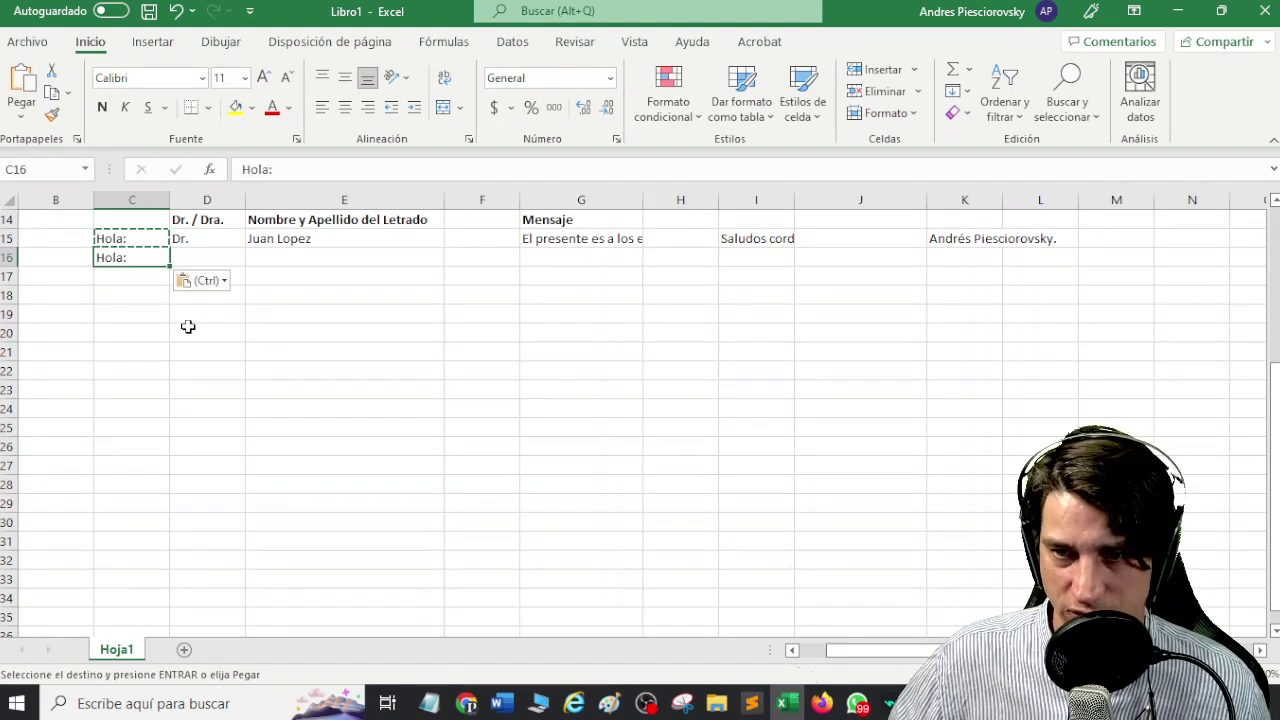
left_click(195, 244)
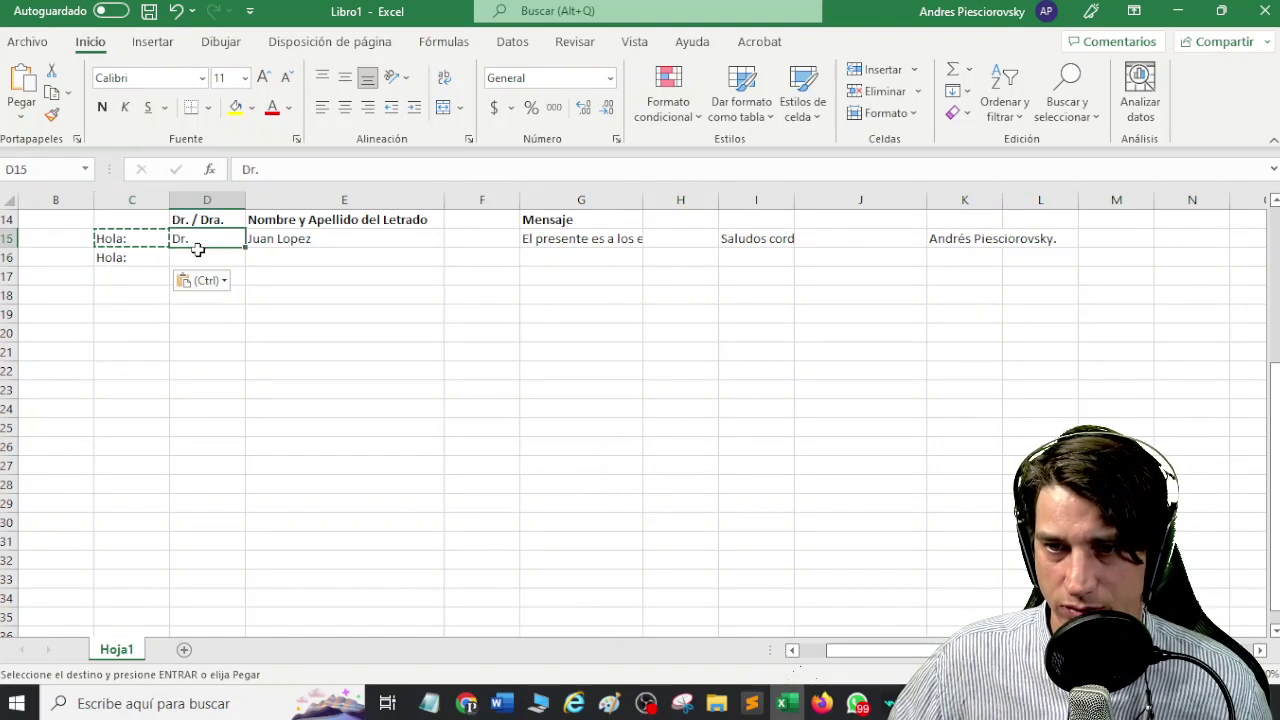
left_click(199, 258)
key("Left")
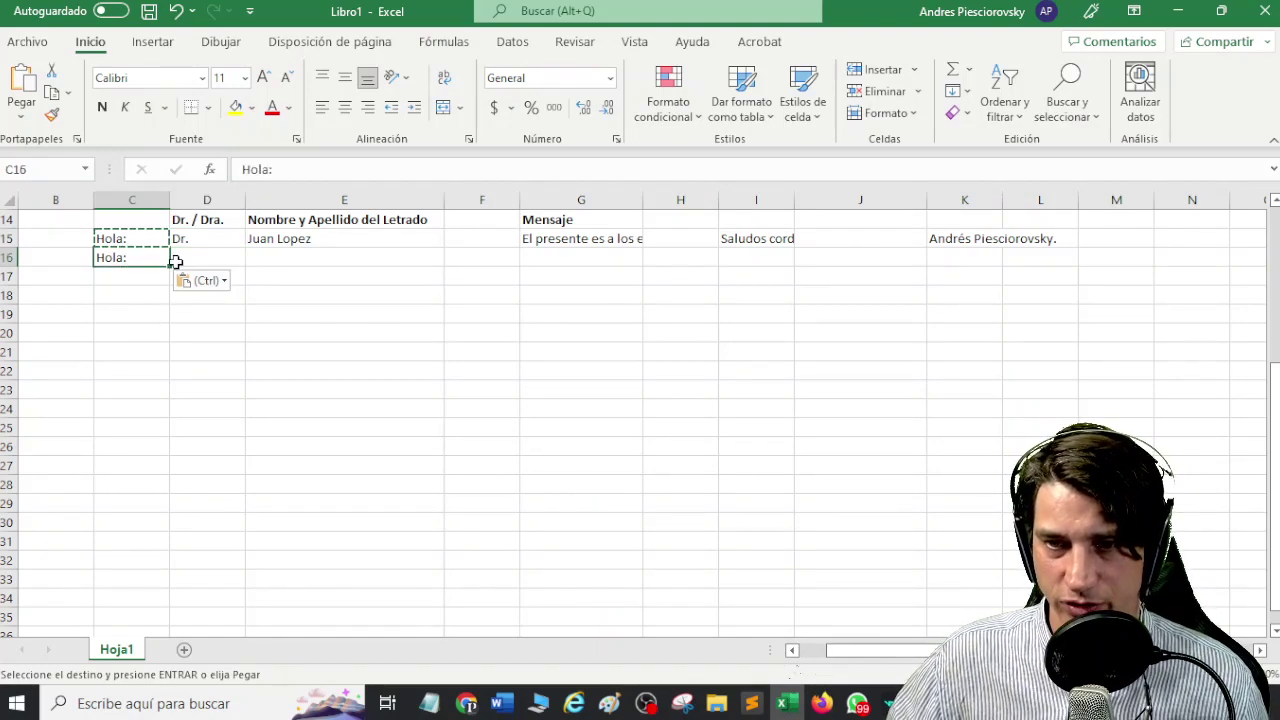
key("Escape")
- Enter the second lawyer's full name in E16 and the title Dra. in D16
left_click(290, 257)
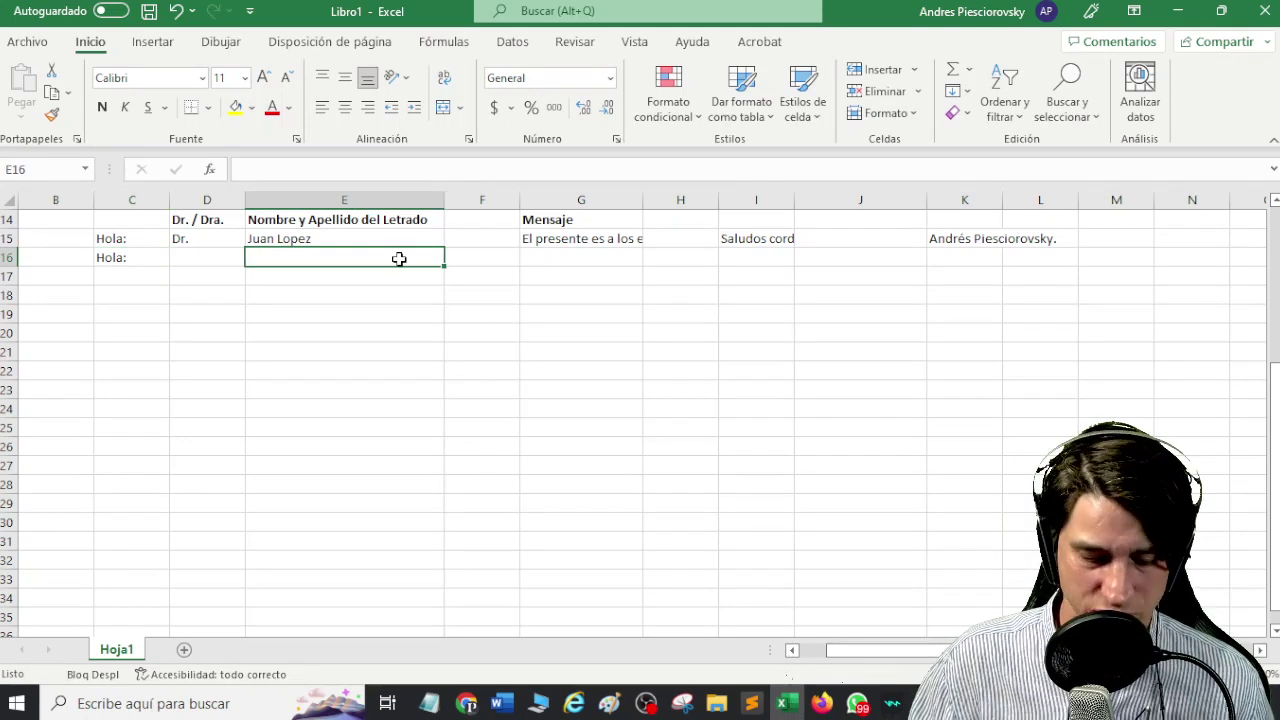
type("J")
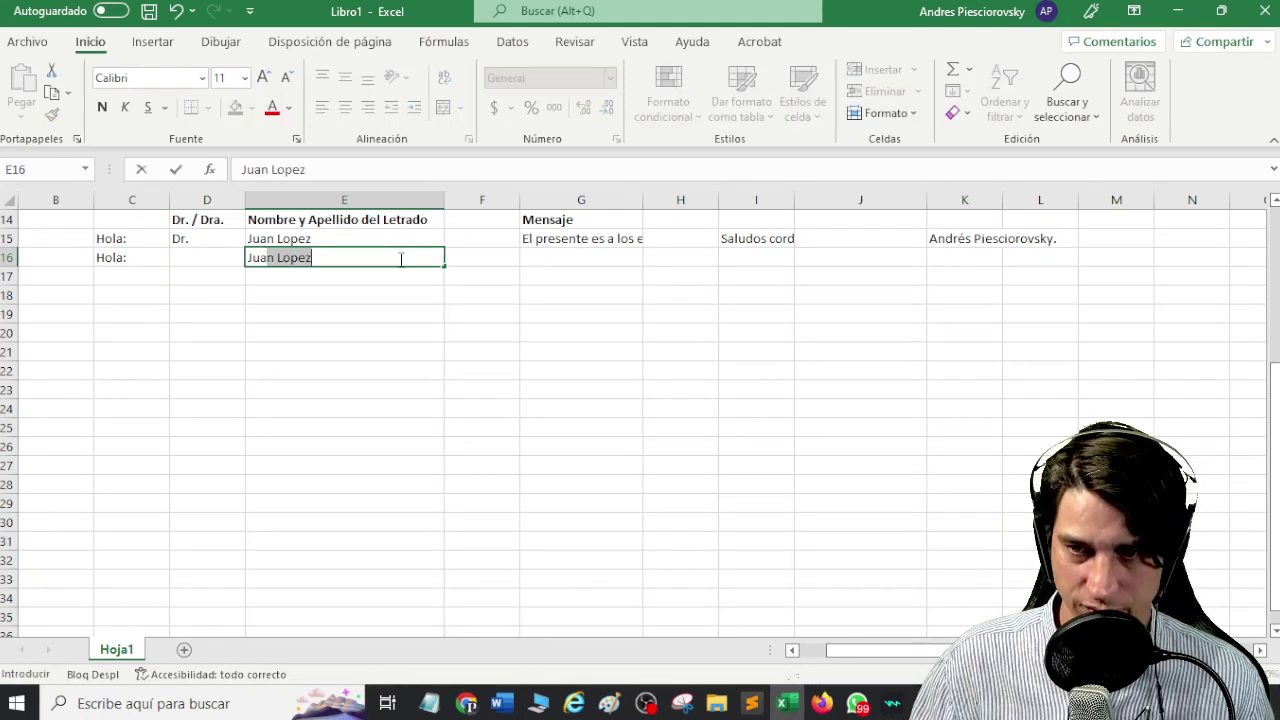
type("uan aG")
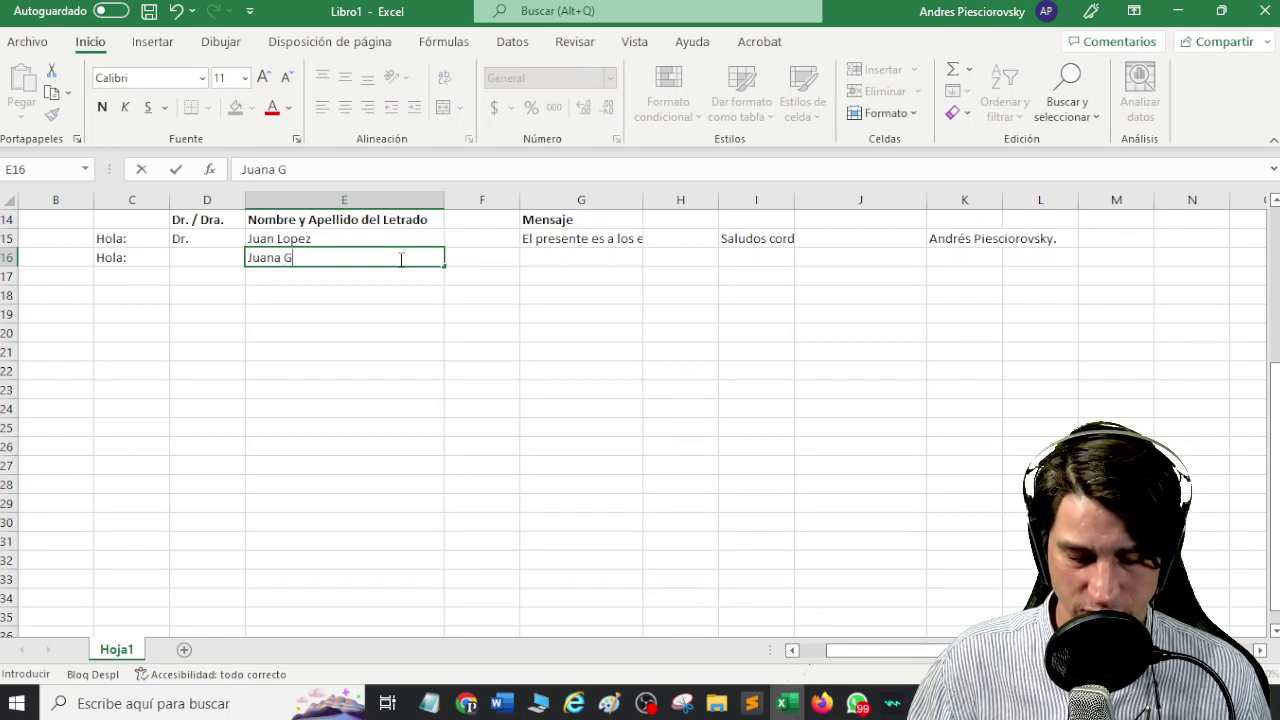
type("onzalez")
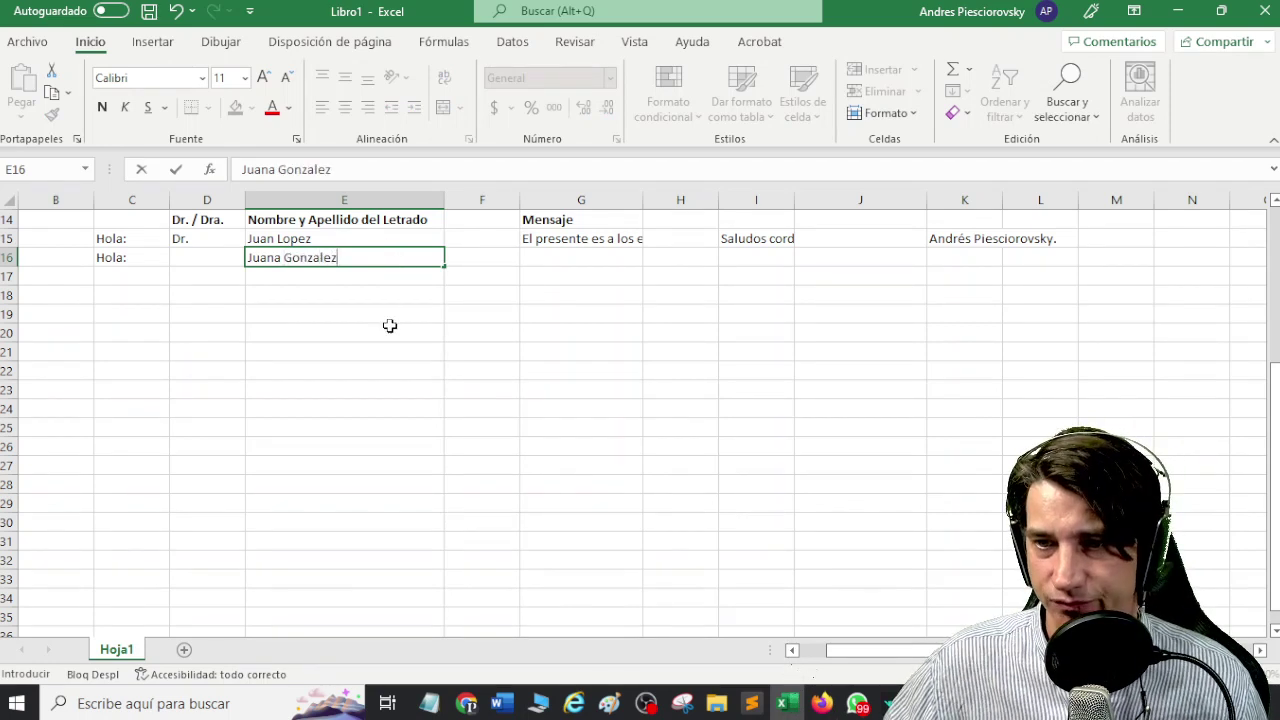
left_click(221, 258)
type("Dra.")
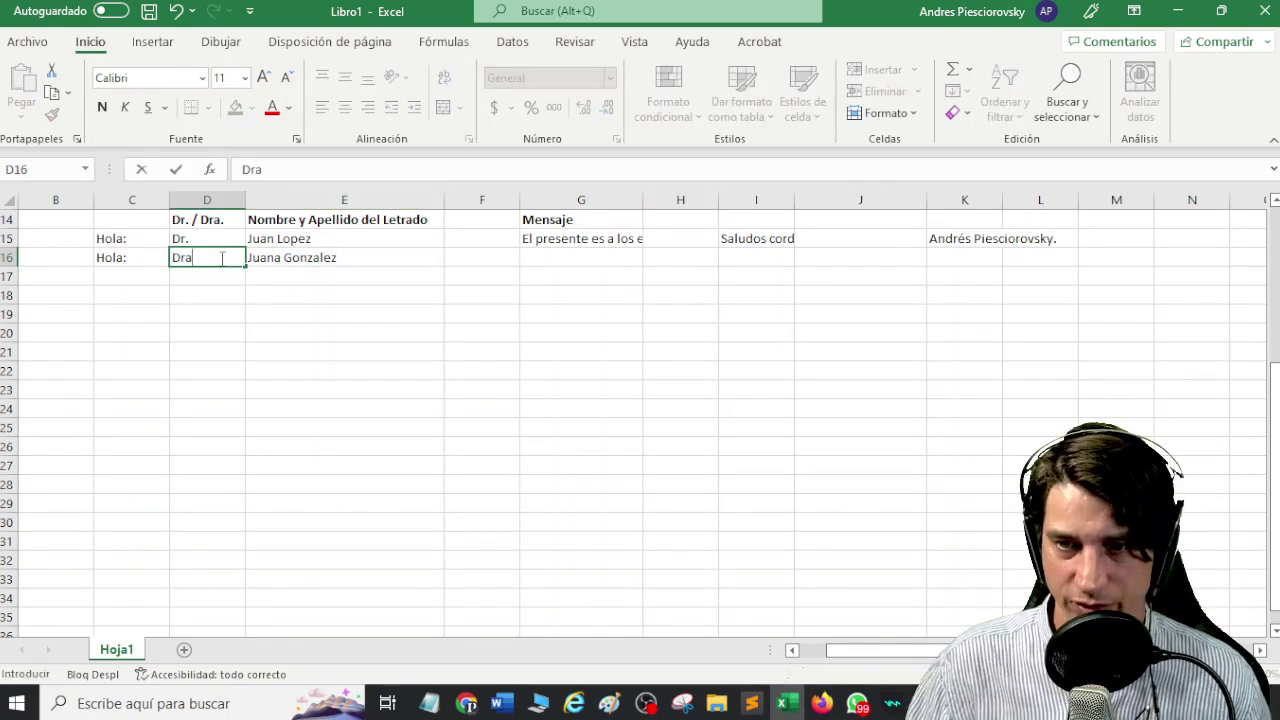
left_click(244, 319)
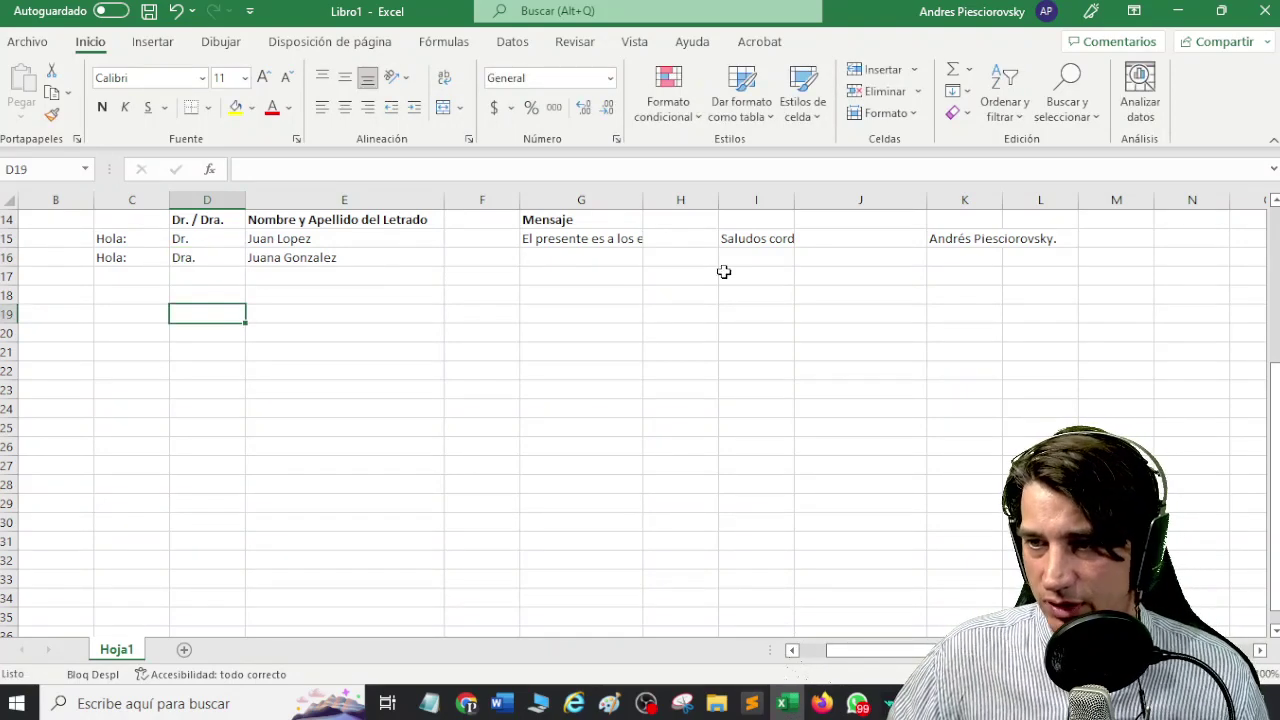
left_click(565, 238)
- Duplicate the G15 reminder message into G16 for the second lawyer
key("ctrl+c")
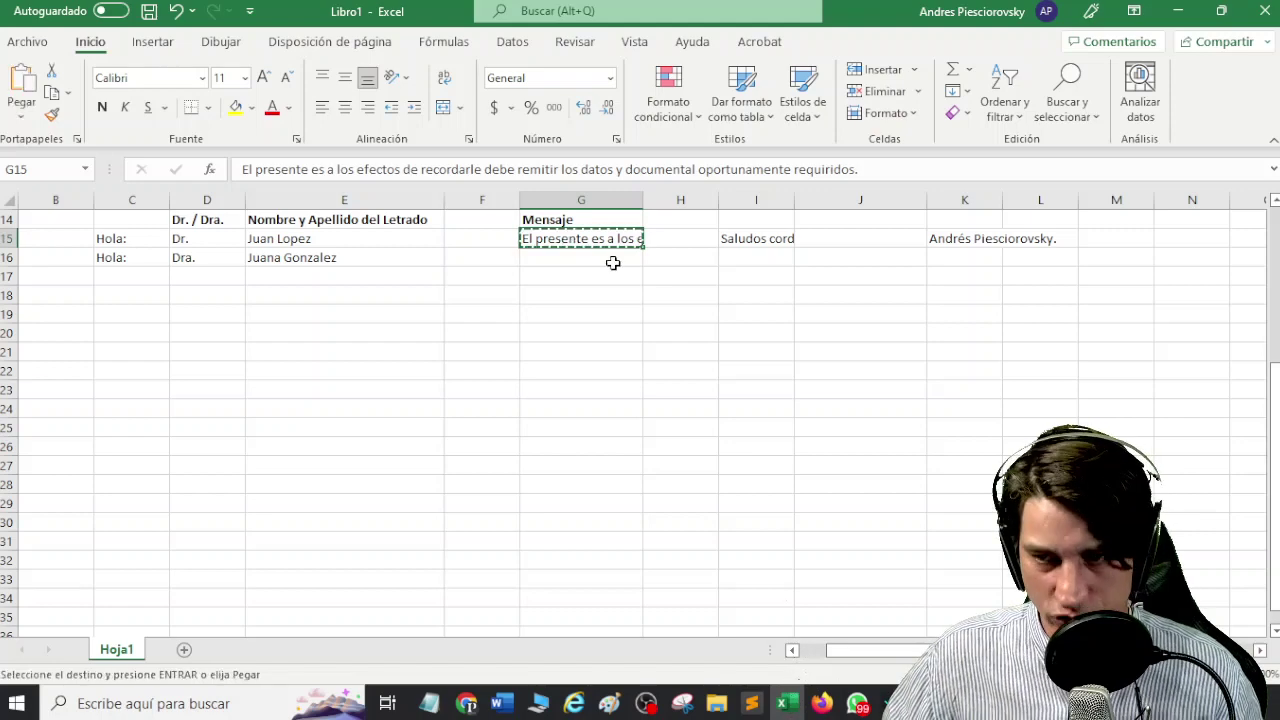
left_click(587, 256)
key("ctrl+v")
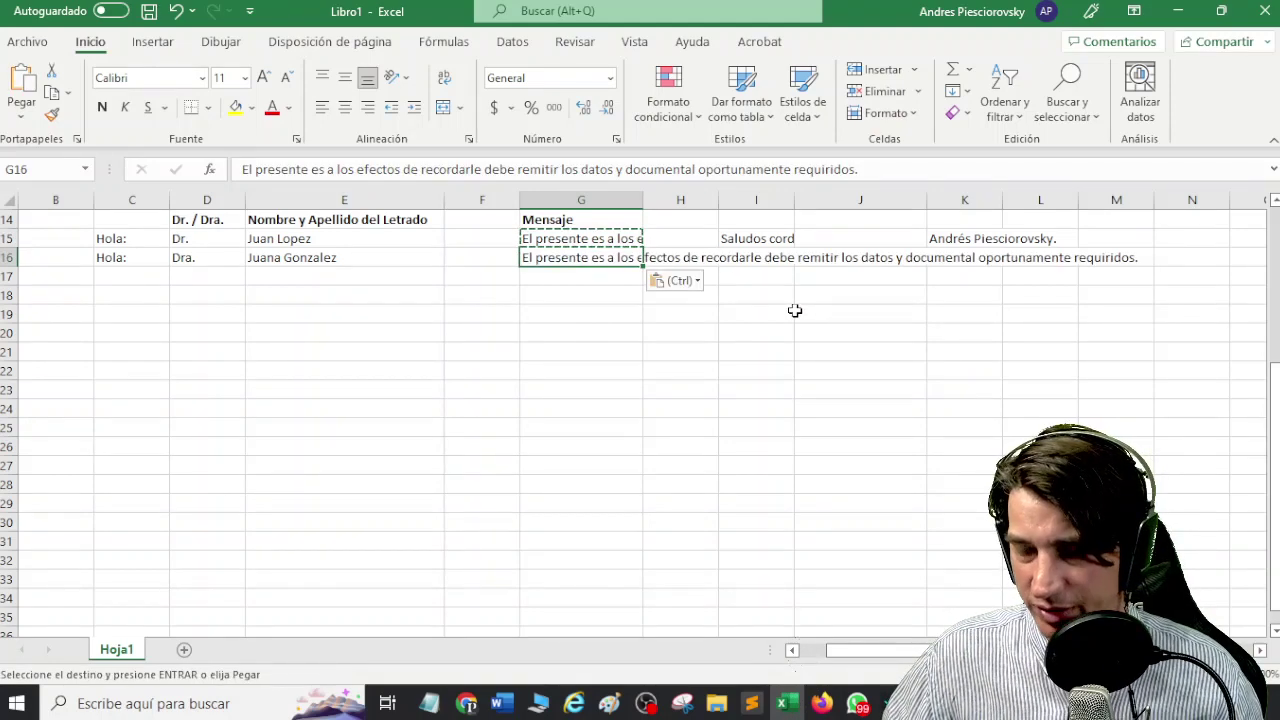
key("Escape")
left_click(791, 322)
left_click(597, 238)
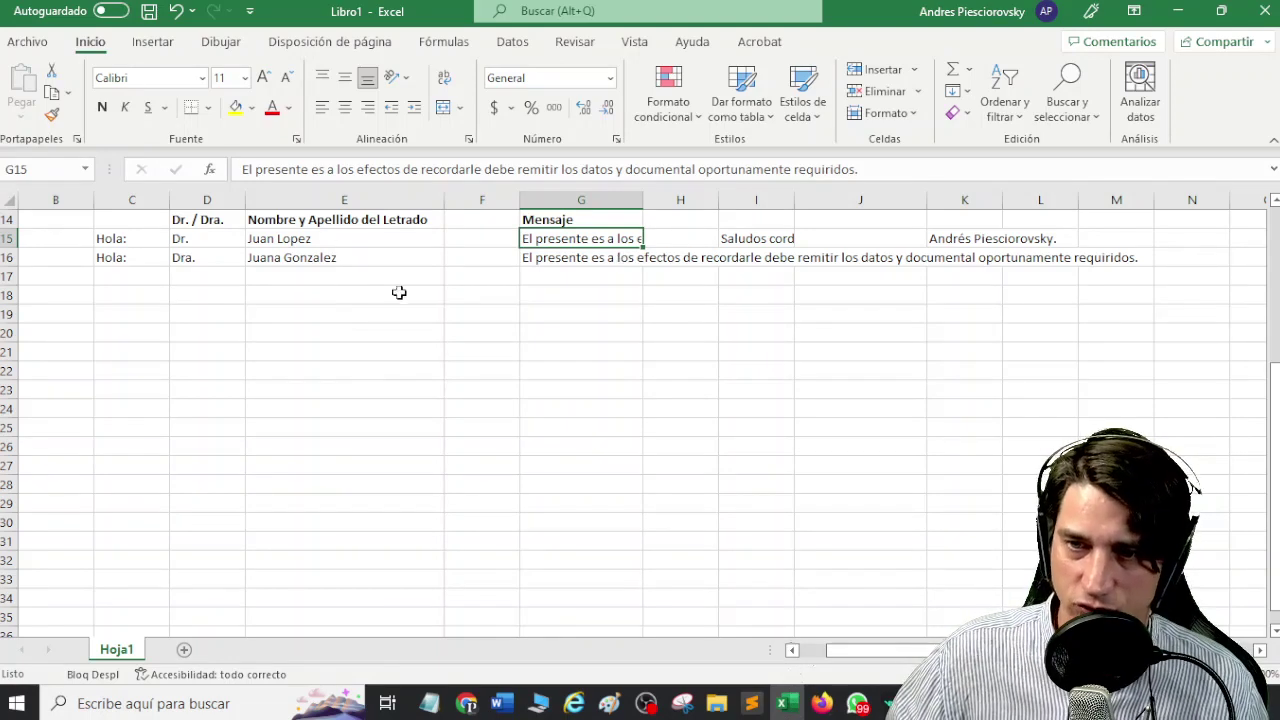
left_click(123, 233)
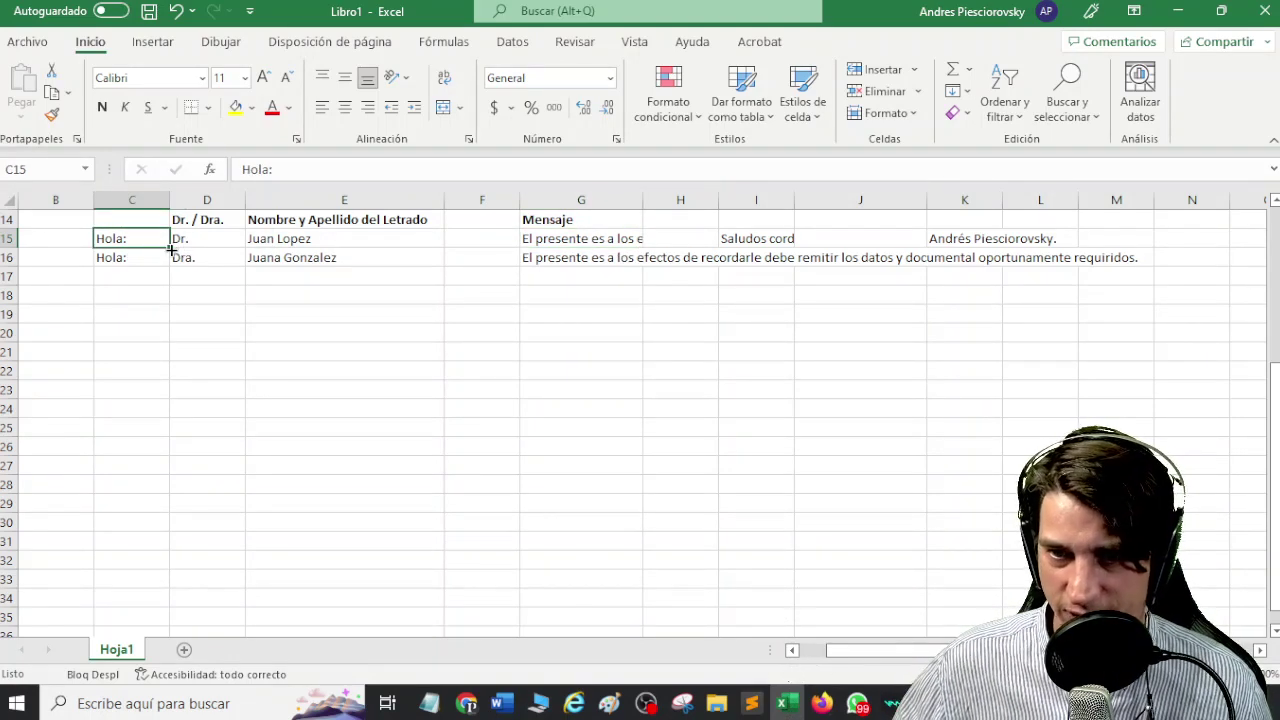
- Fill Hola: down to row 22, and the message and 'Saludos cordiales.' down to row 23
left_click(186, 314)
left_click(157, 238)
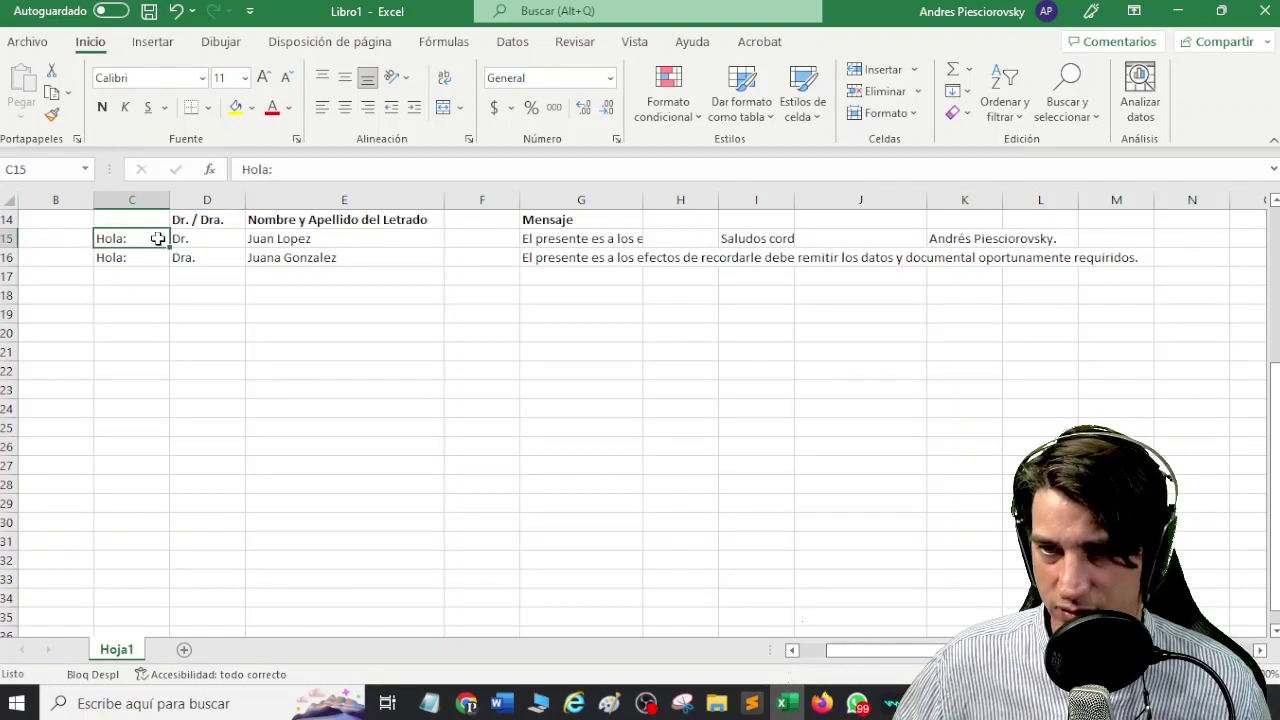
mouse_move(169, 250)
left_mouse_down()
mouse_move(155, 257)
mouse_move(162, 248)
mouse_move(170, 372)
left_mouse_up()
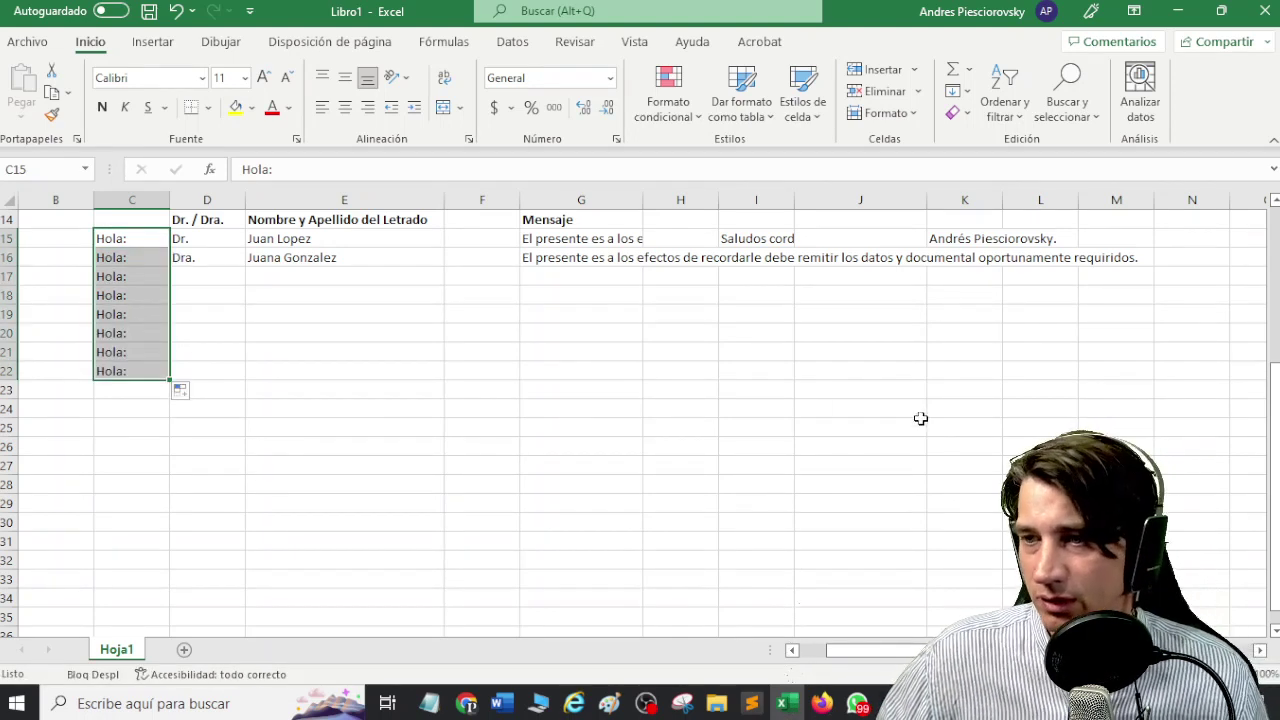
left_click(563, 259)
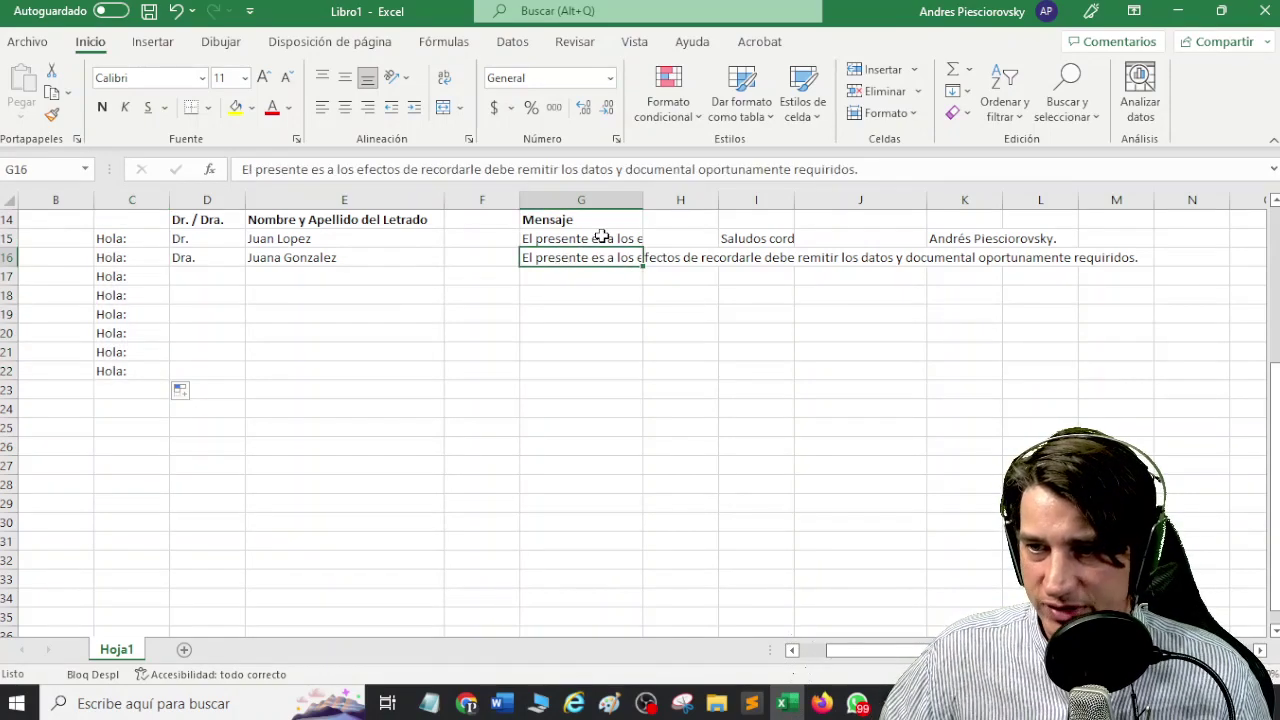
left_click_drag(644, 267, 652, 395)
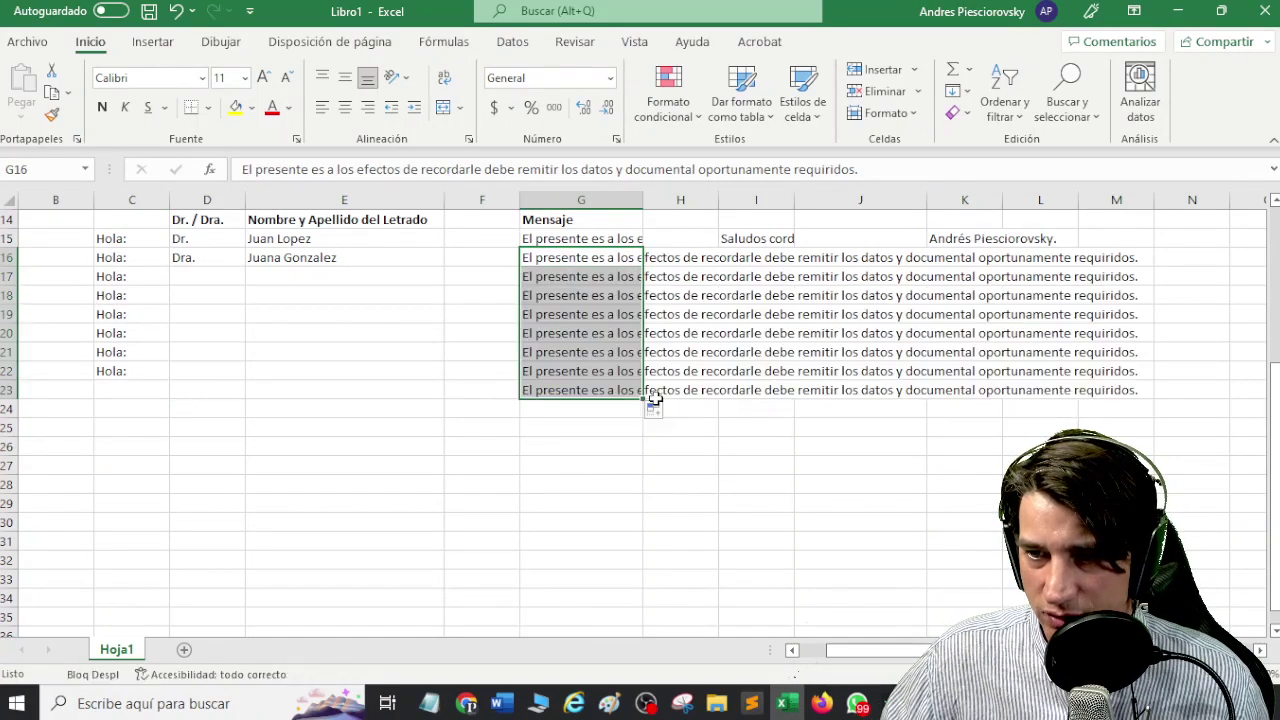
left_click(757, 522)
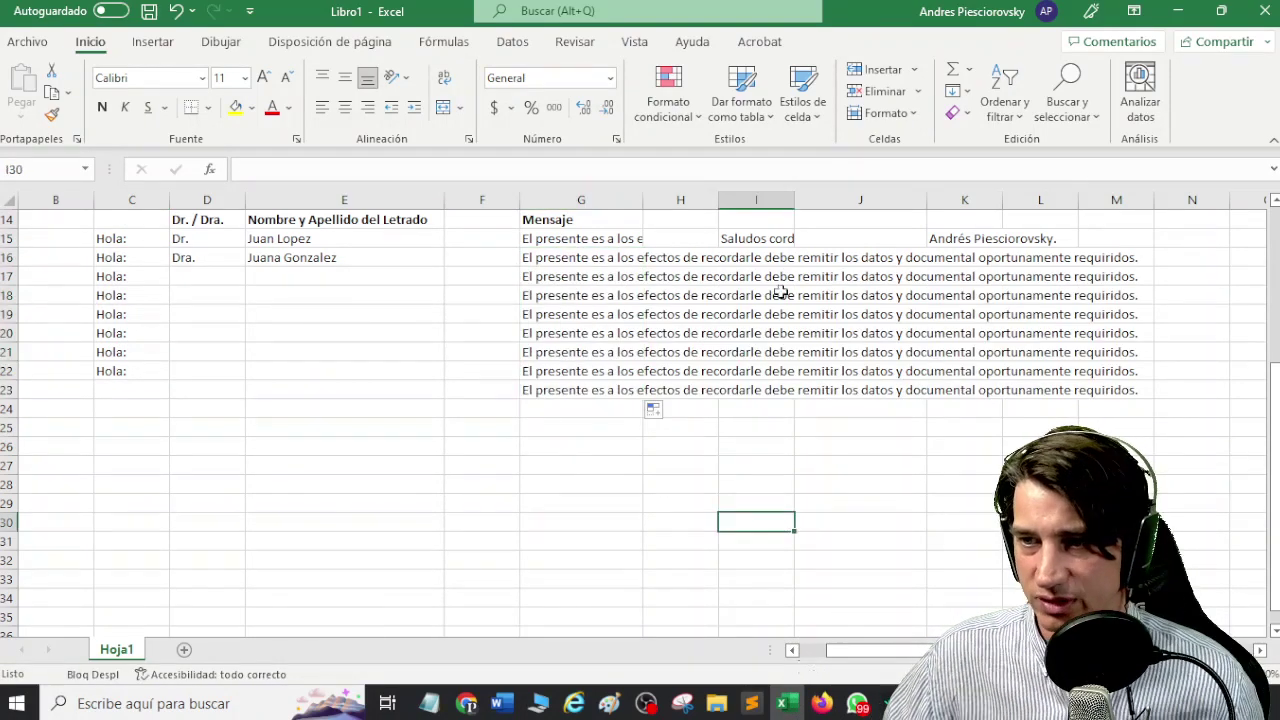
left_click(757, 238)
left_click_drag(795, 250, 800, 398)
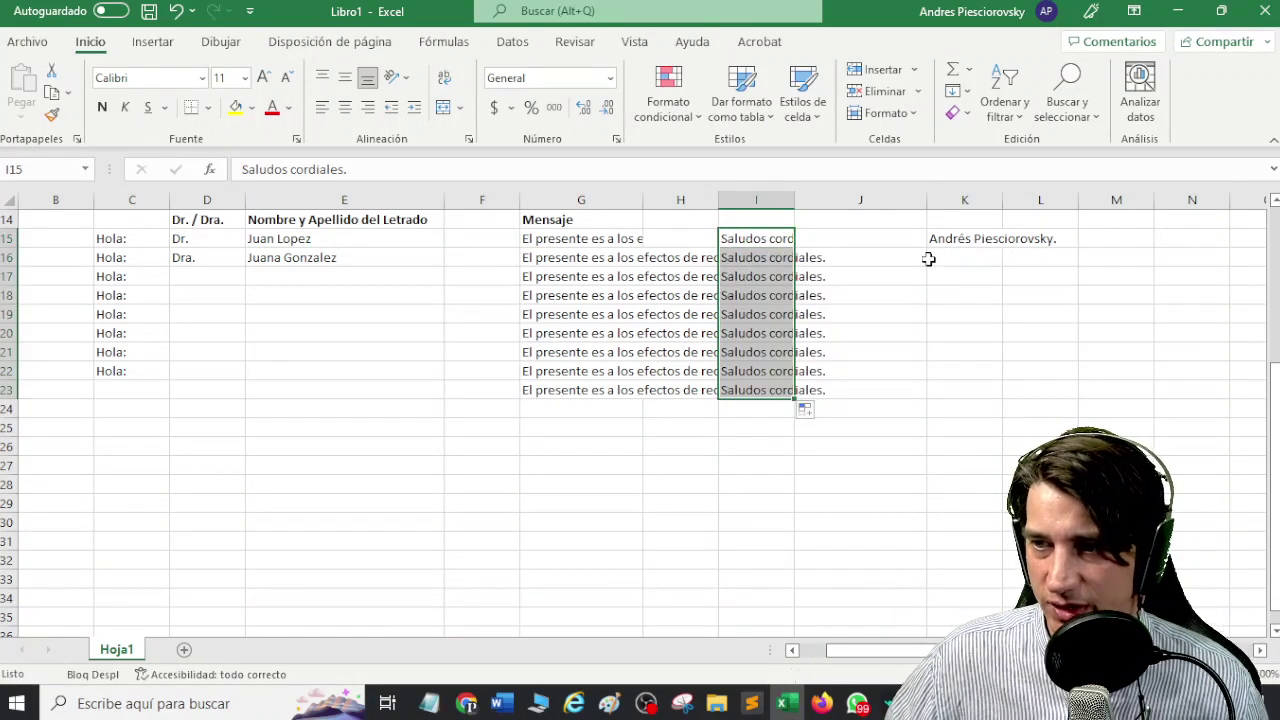
- Fill the K15 signature, F15, H15 and J15 down through row 23
left_click(975, 240)
left_click_drag(1002, 250, 1006, 400)
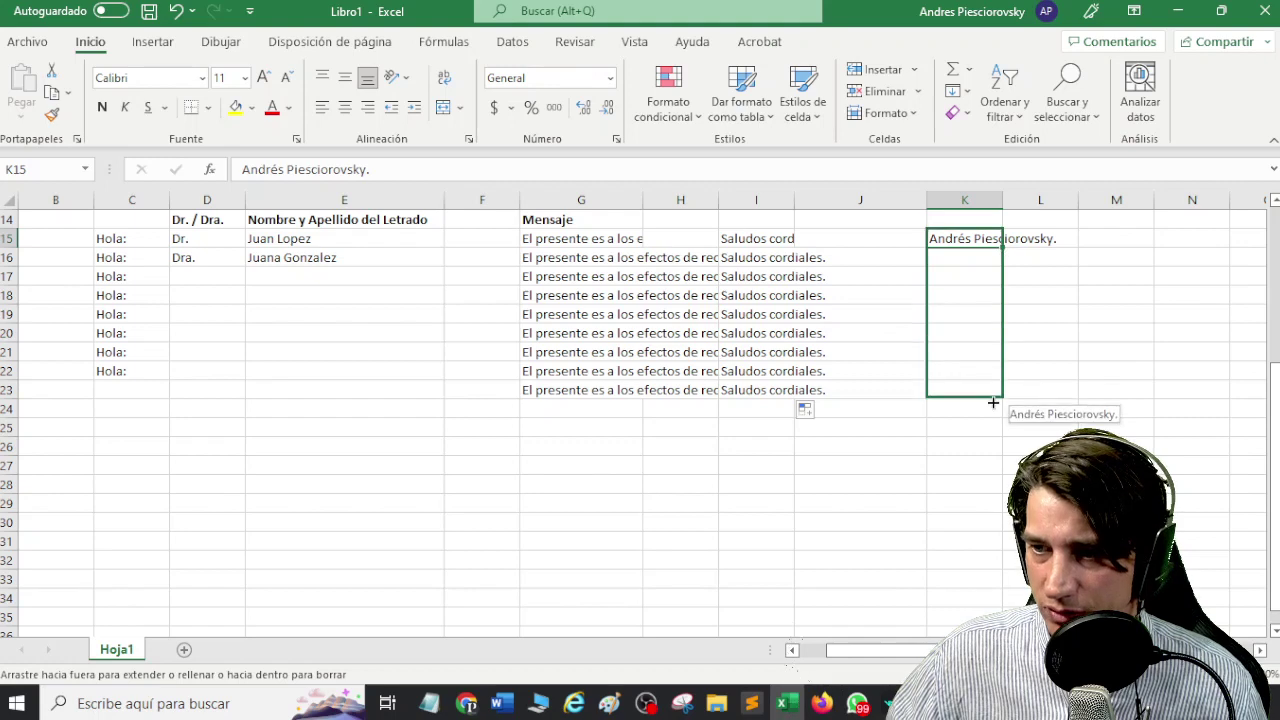
left_click(964, 484)
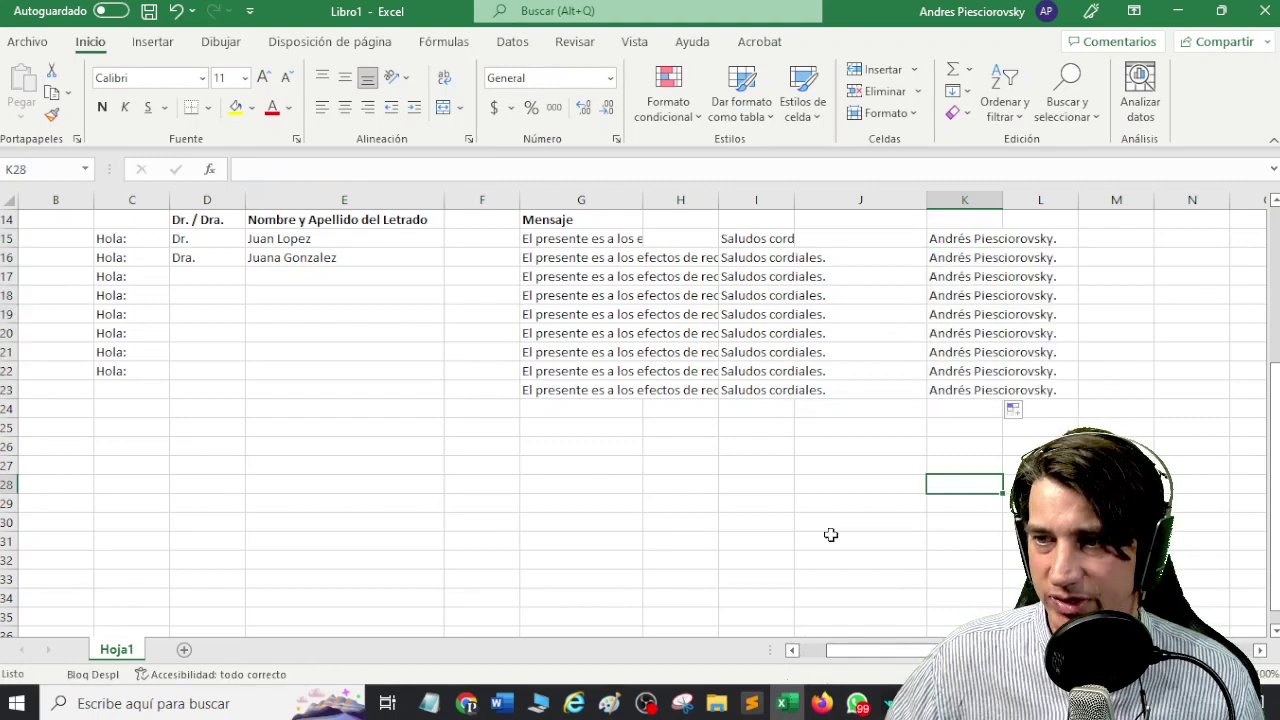
left_click(486, 239)
left_click_drag(519, 245, 521, 398)
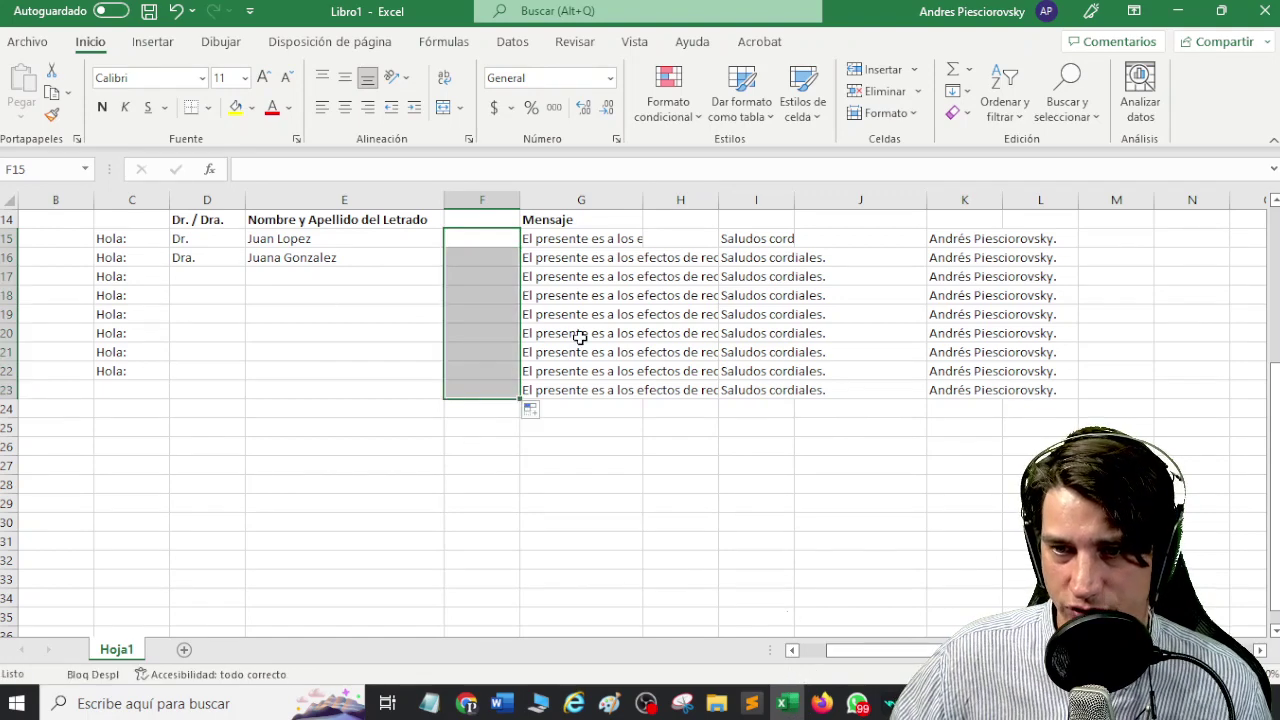
left_click(679, 237)
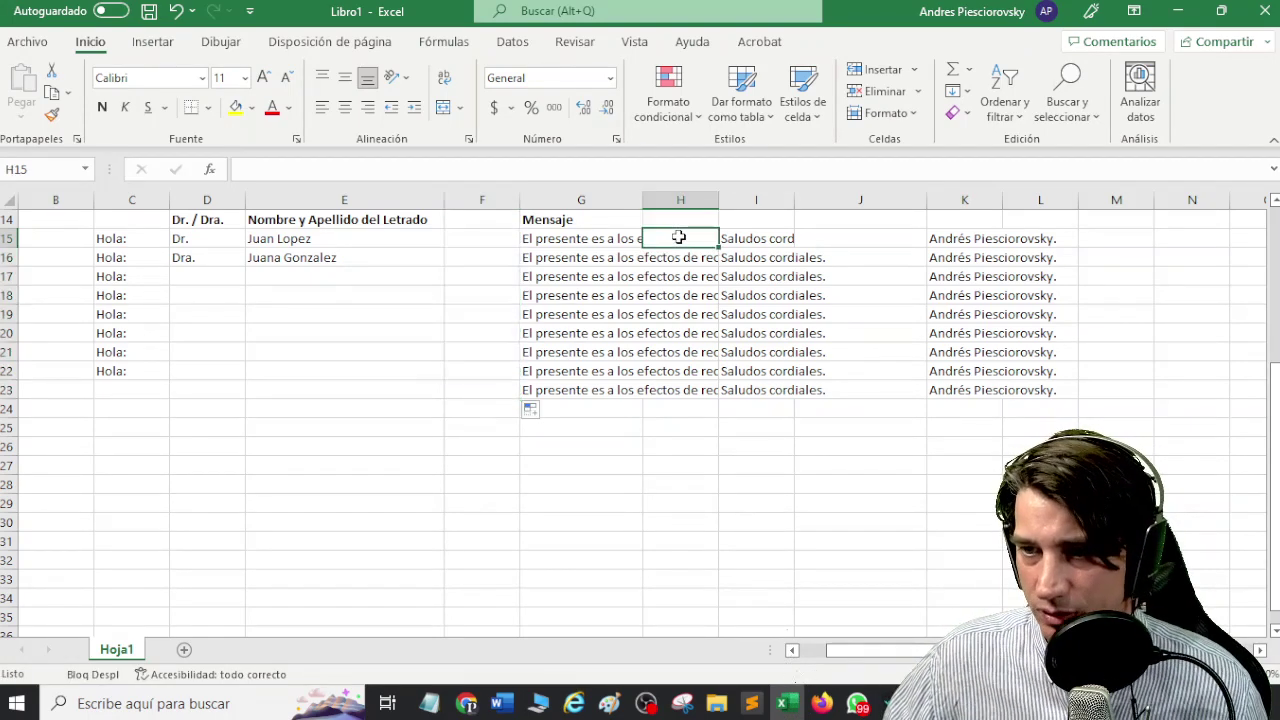
left_click_drag(717, 250, 728, 400)
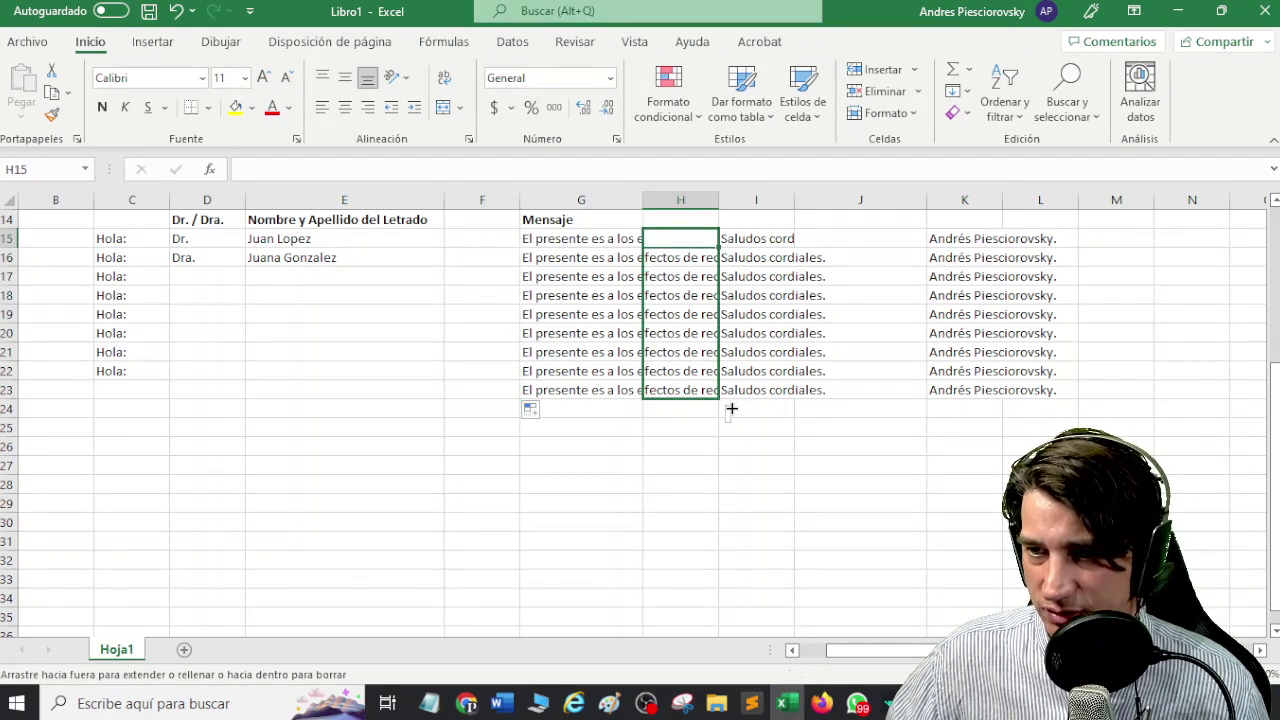
left_click(860, 242)
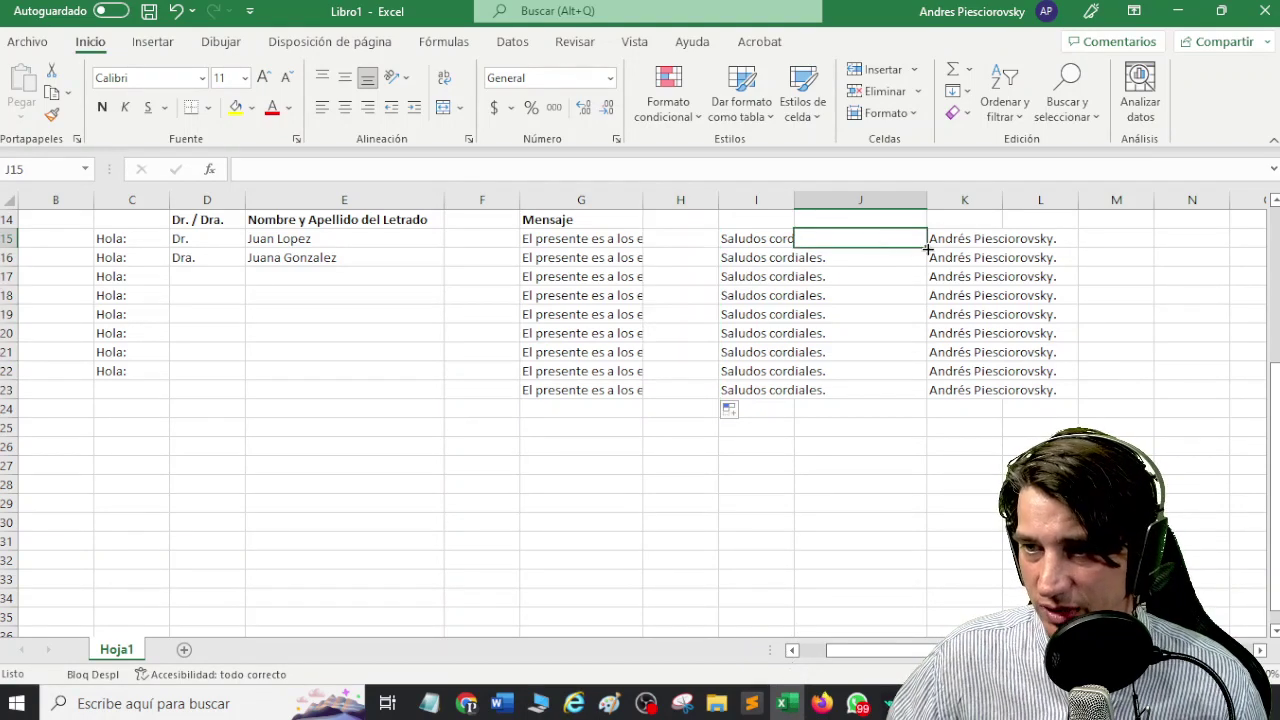
left_click_drag(926, 244, 928, 400)
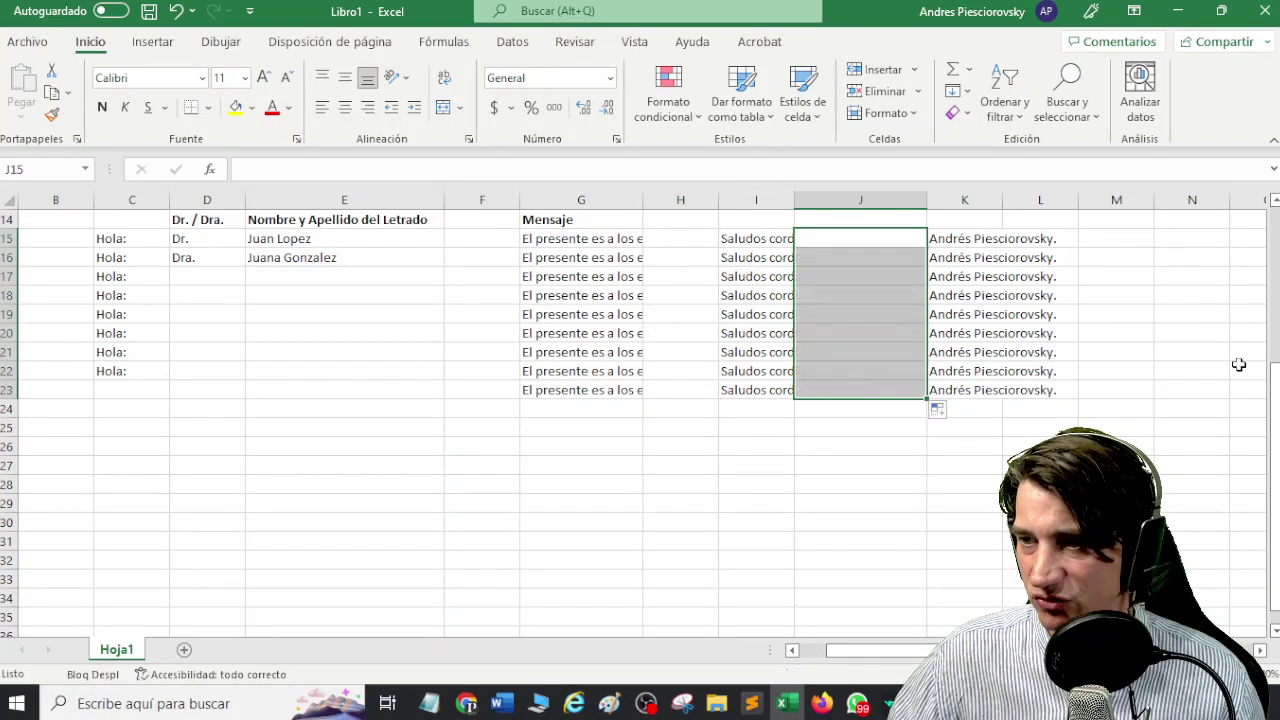
left_click(1118, 244)
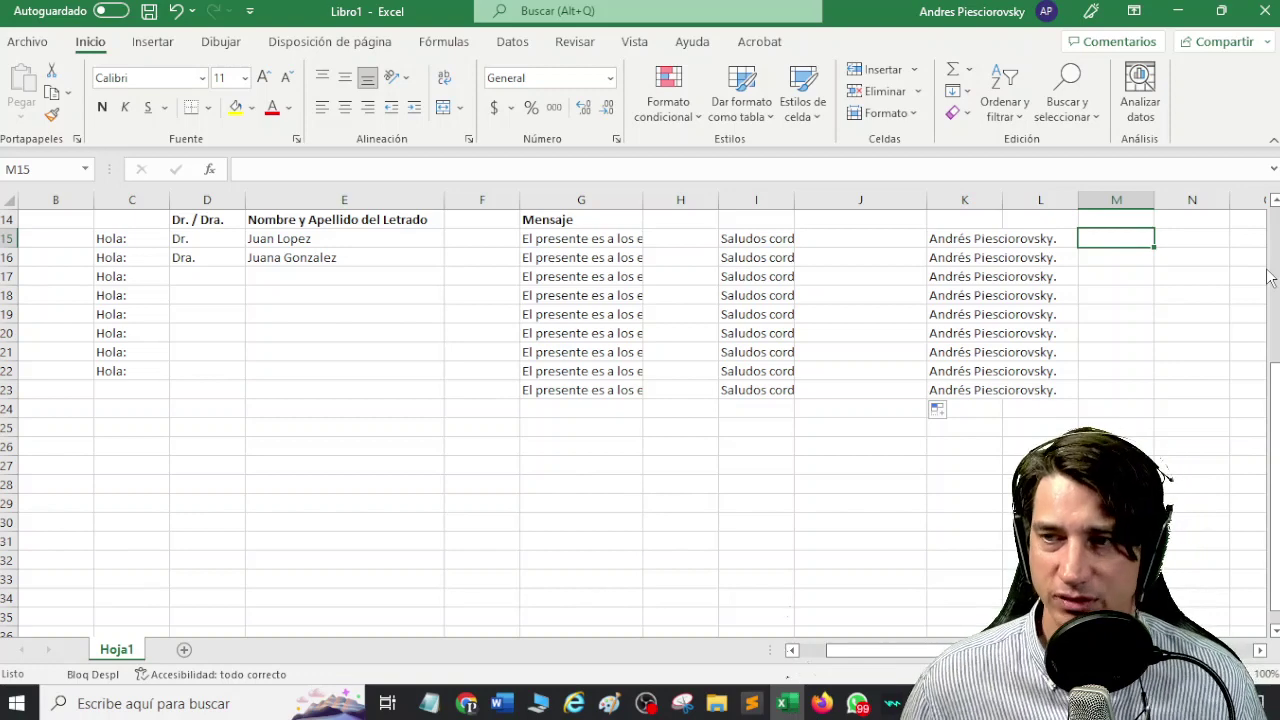
- Begin the M15 formula joining C15, D15, E15, F15 and G15 with &
type("=")
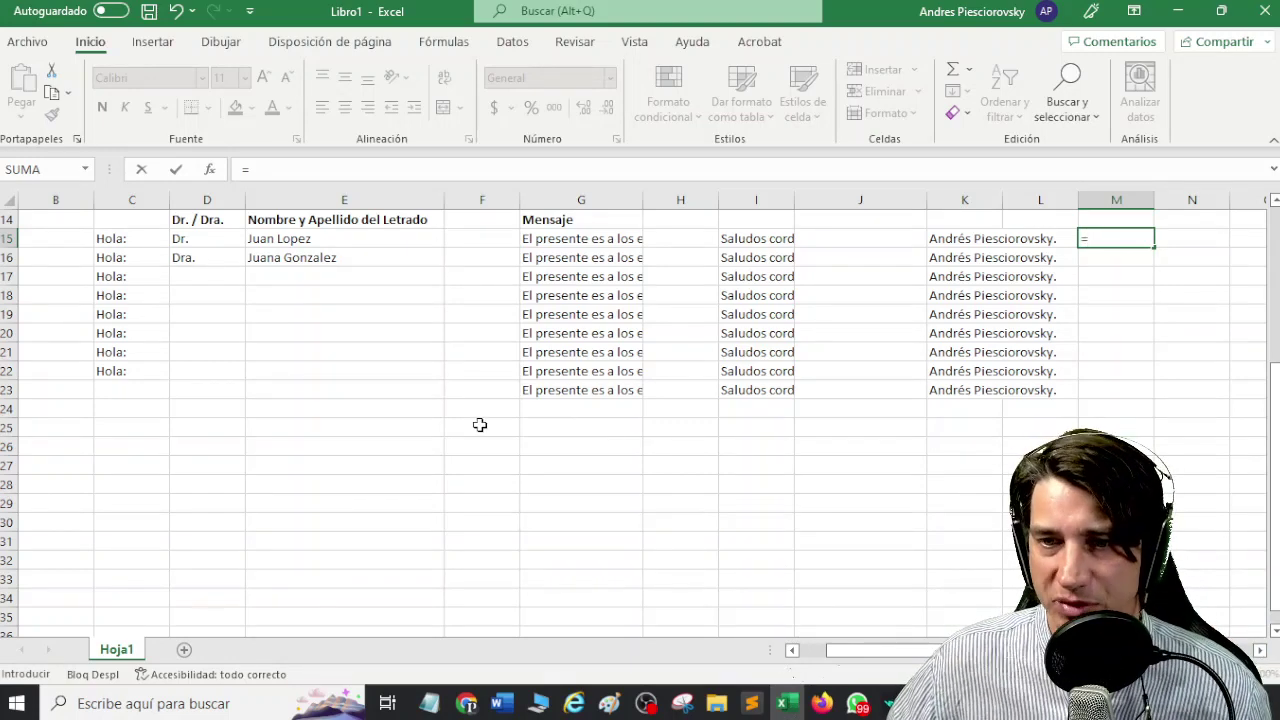
left_click(136, 237)
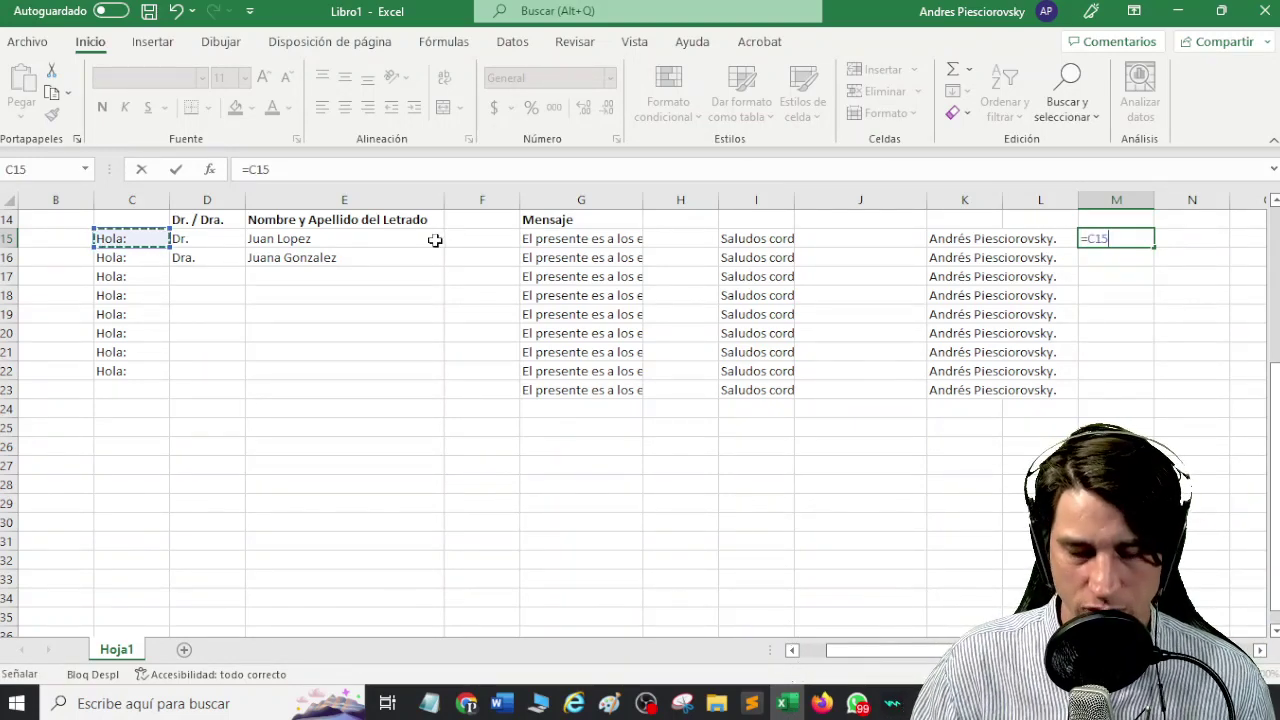
type("&")
left_click(220, 234)
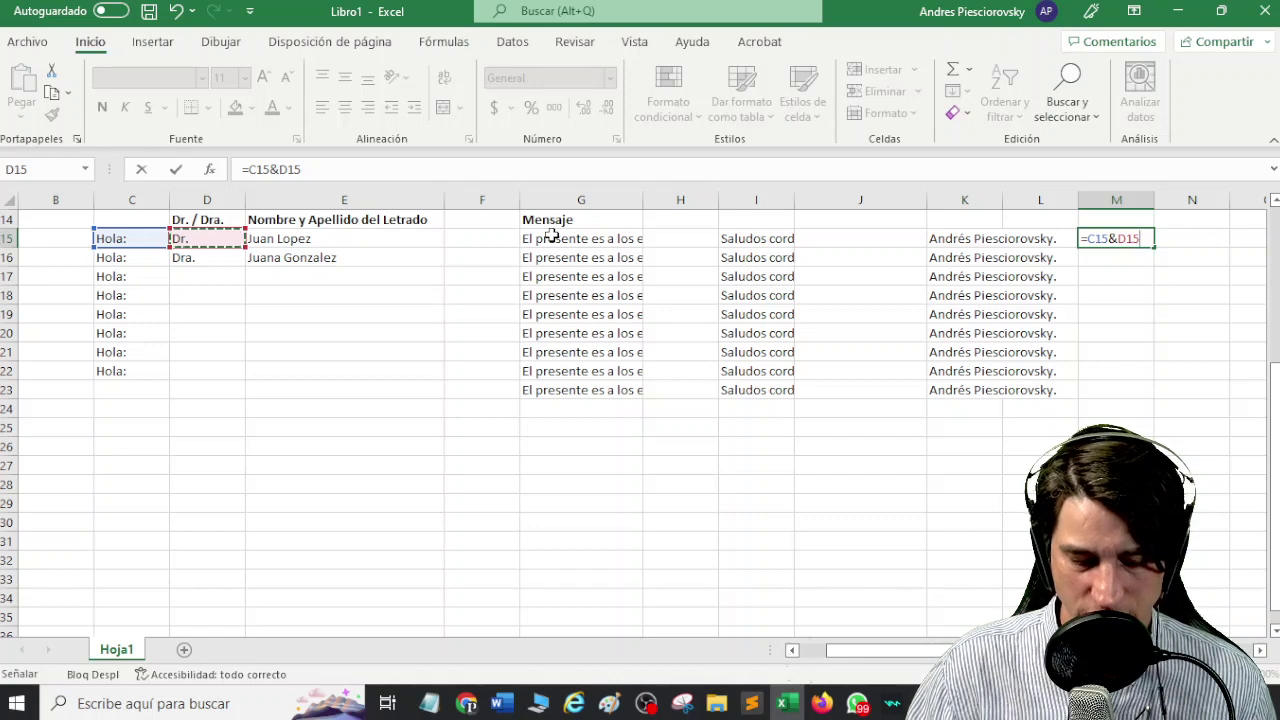
type("&")
left_click(287, 238)
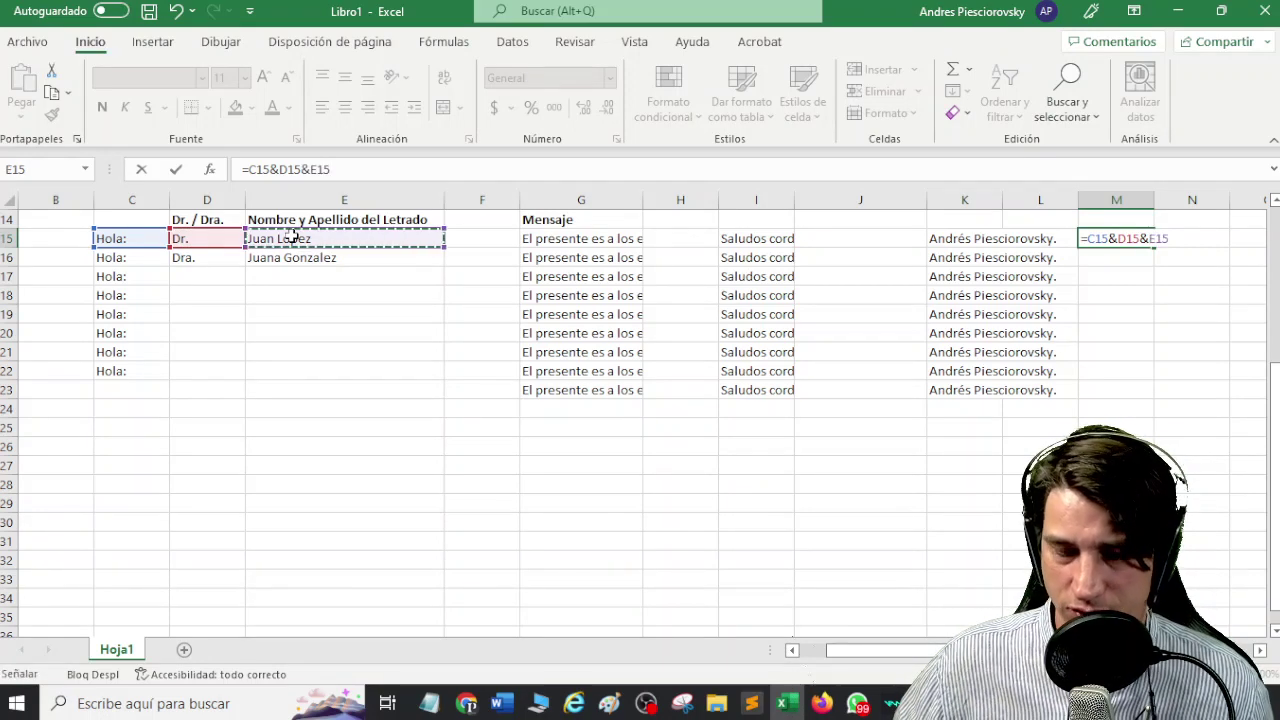
type("&")
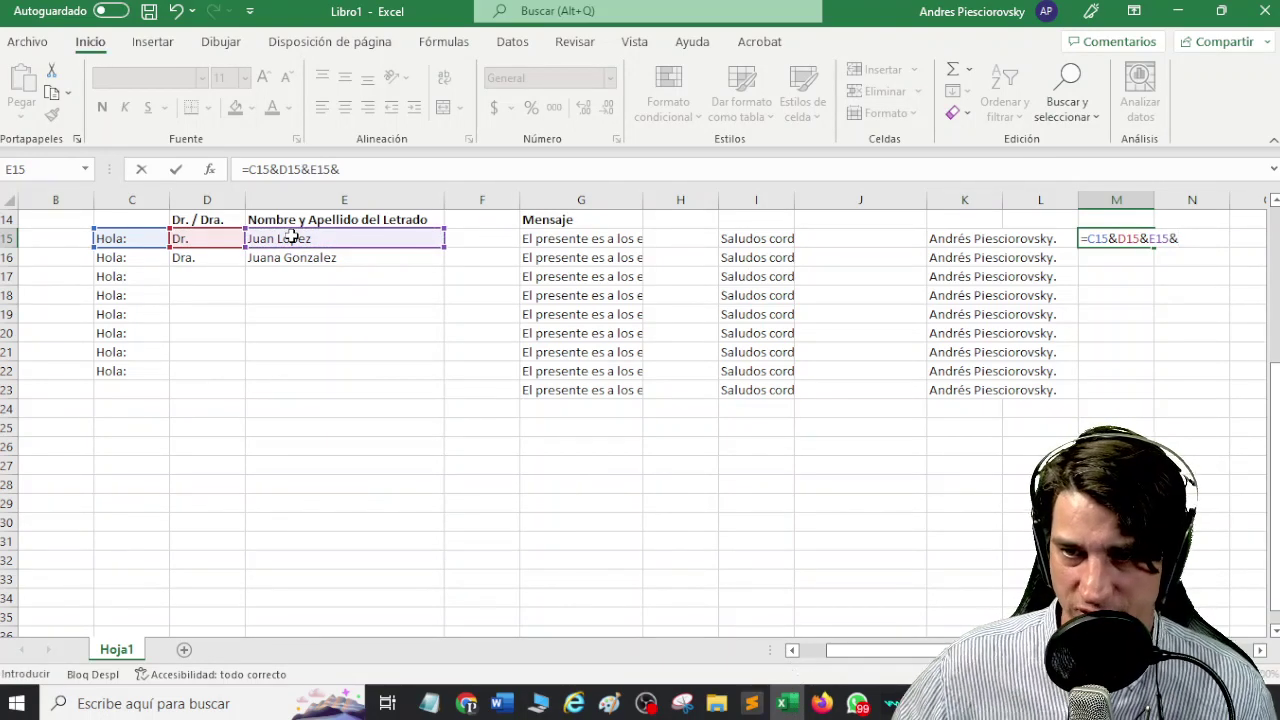
left_click(470, 238)
type("&")
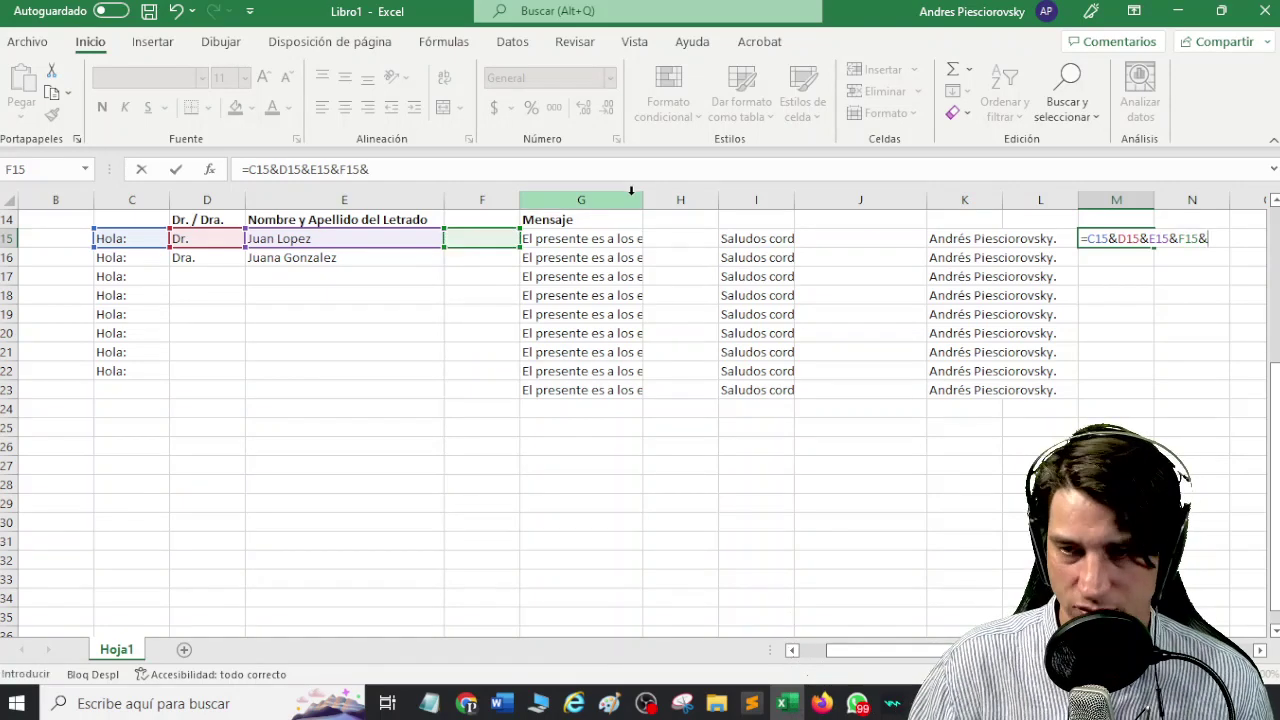
left_click(620, 239)
- Complete the formula with &H15&I15&J15&K15 and confirm it
type("&")
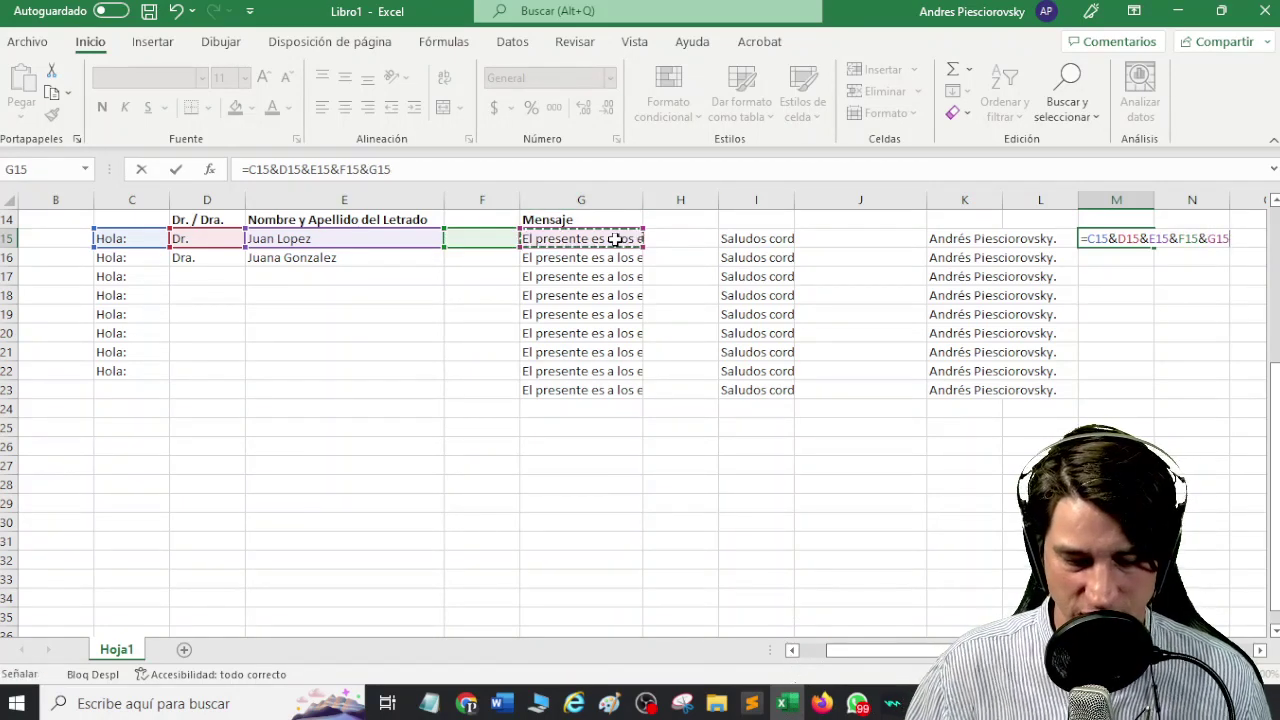
left_click(692, 241)
type("&")
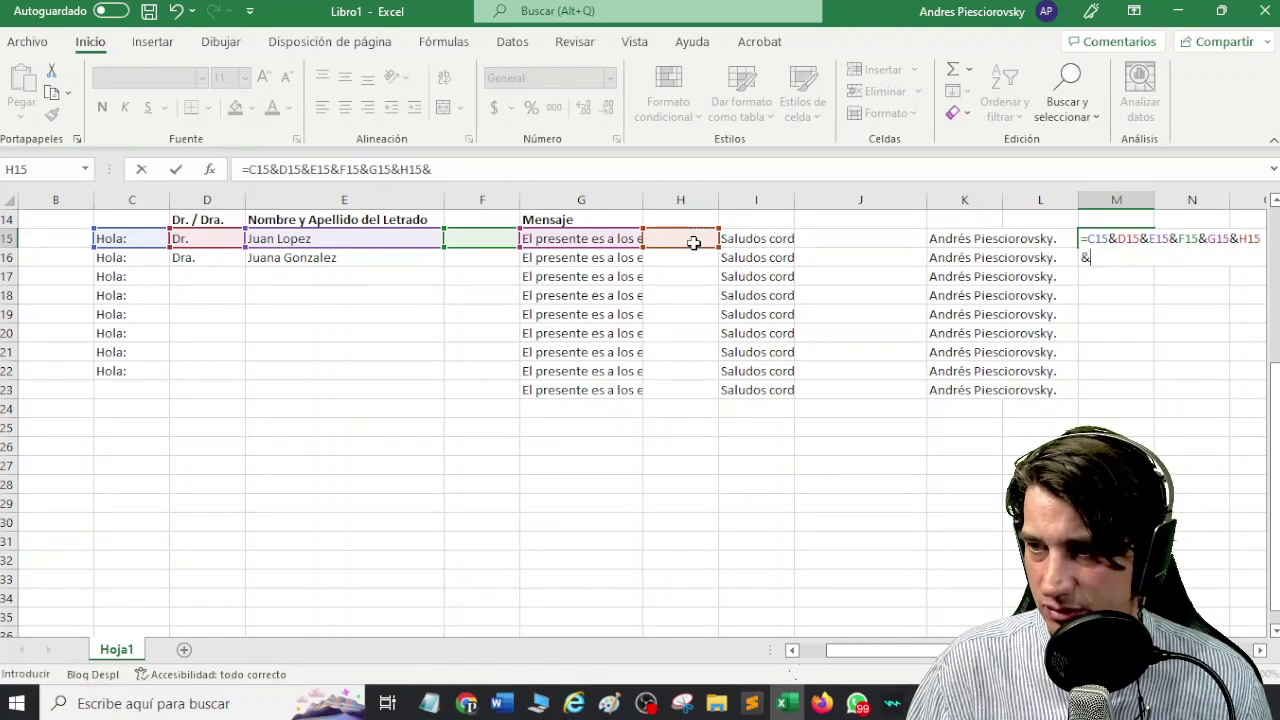
left_click(745, 240)
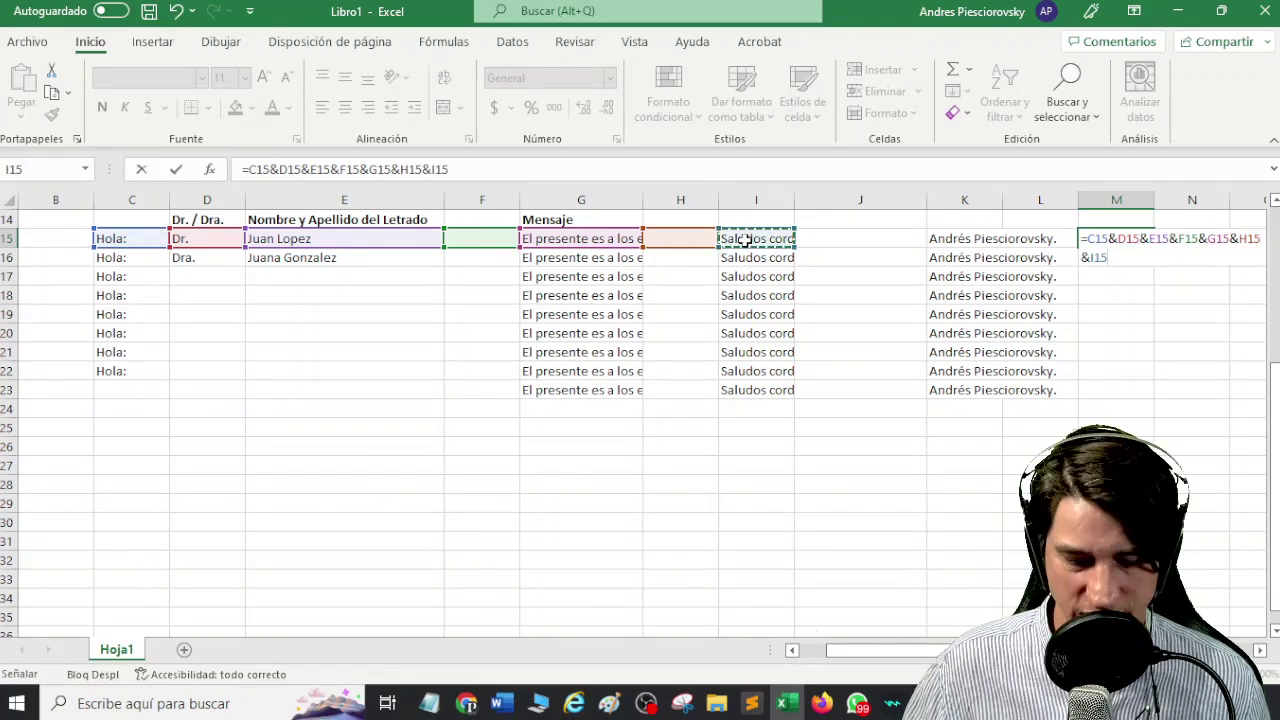
type("&")
left_click(835, 239)
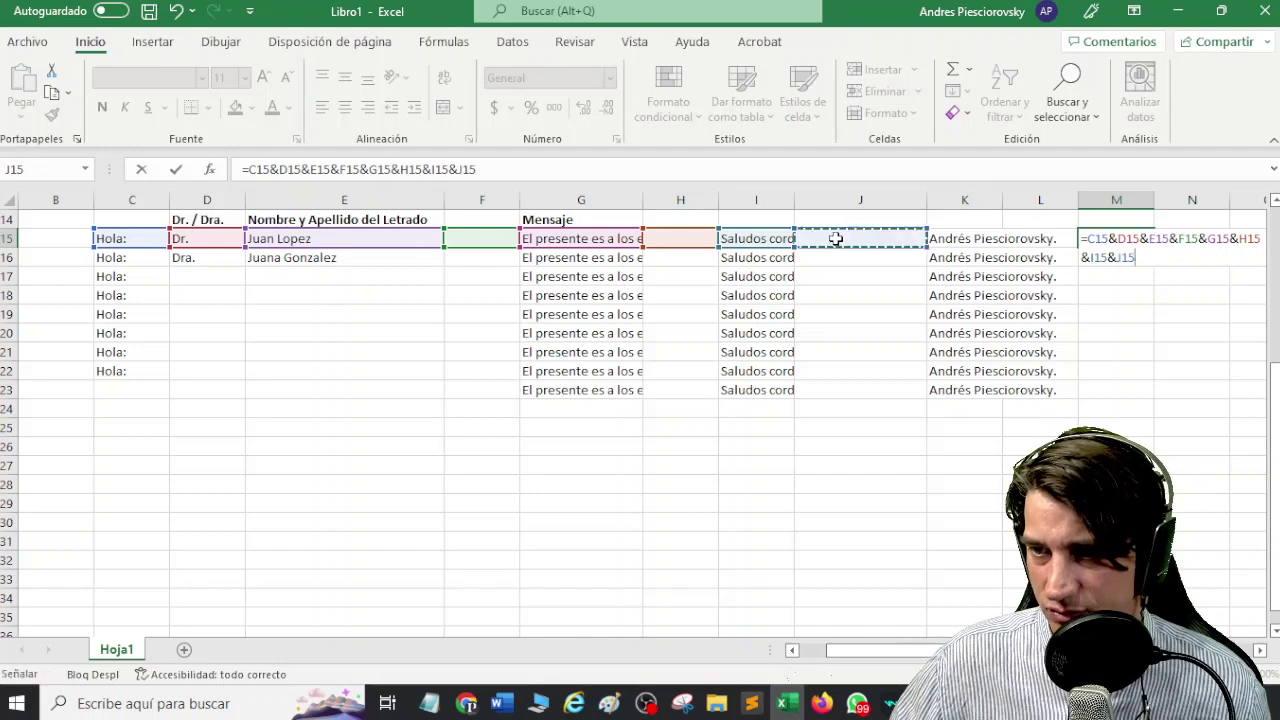
type("&")
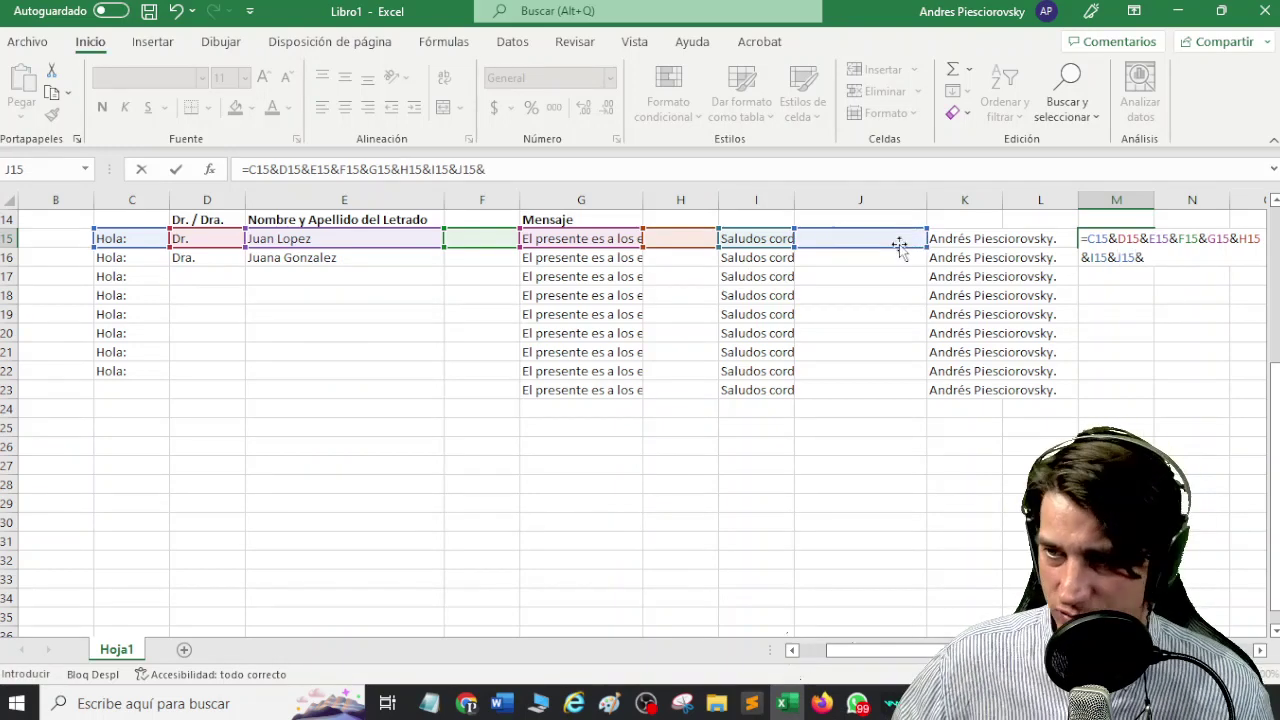
left_click(999, 241)
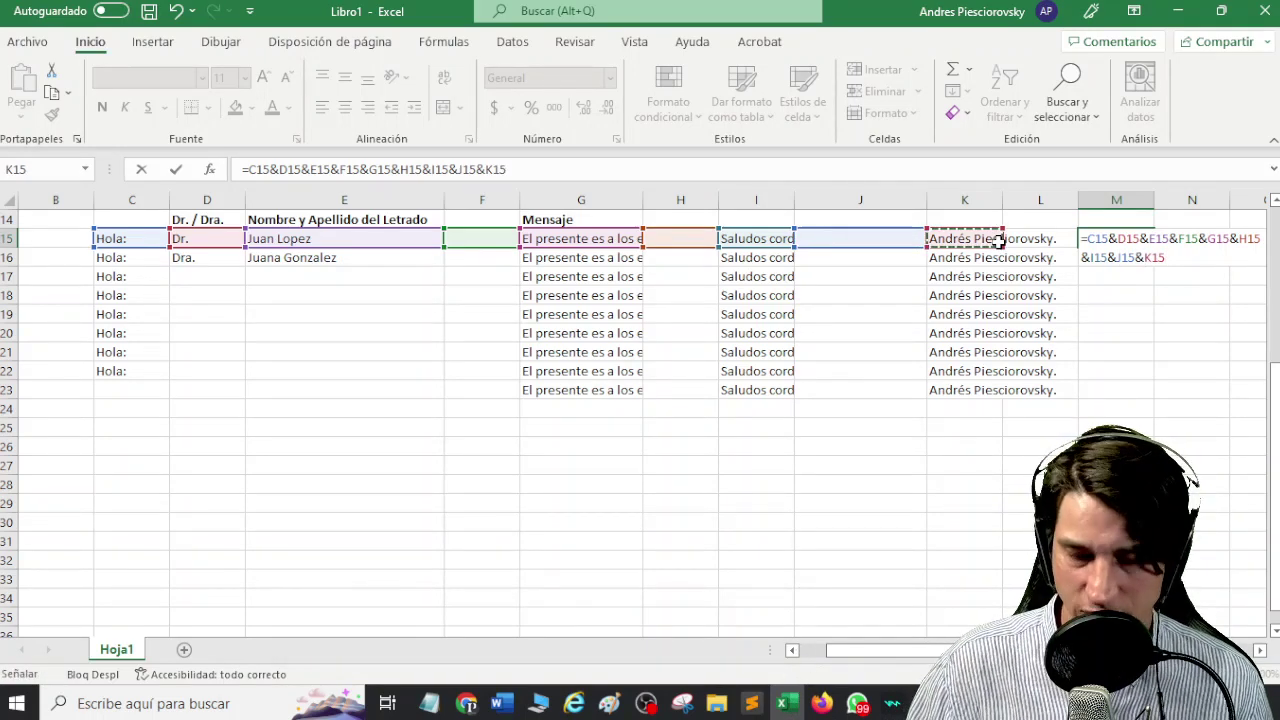
key("Return")
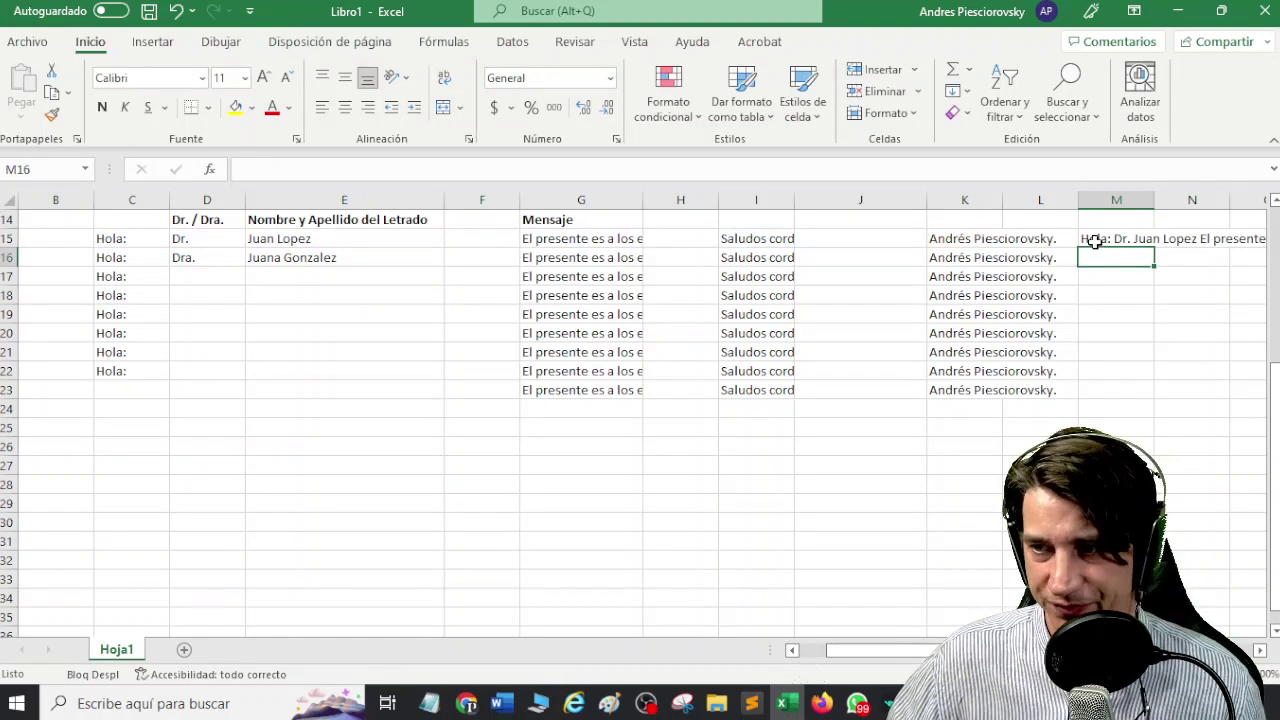
- Fill the joined-message formula from M15 down to M23, then copy M15's combined message
left_click(1100, 238)
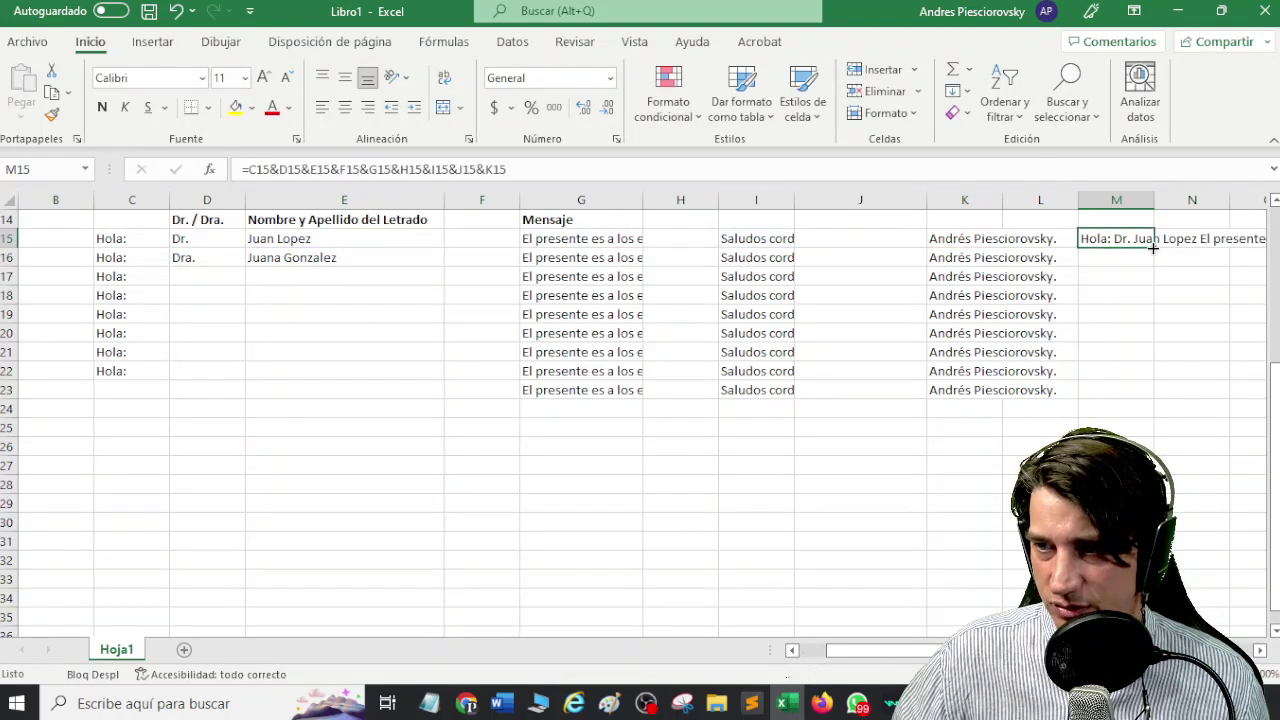
left_click_drag(1153, 247, 1160, 396)
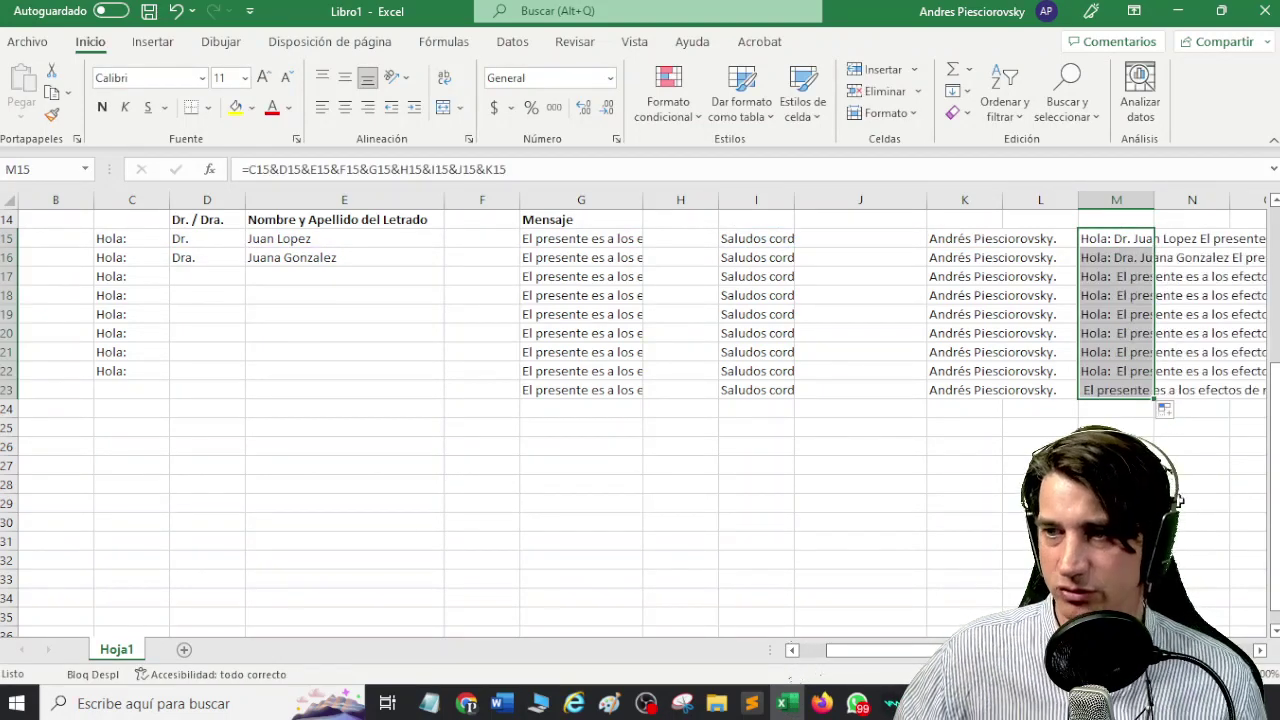
left_click(1113, 240)
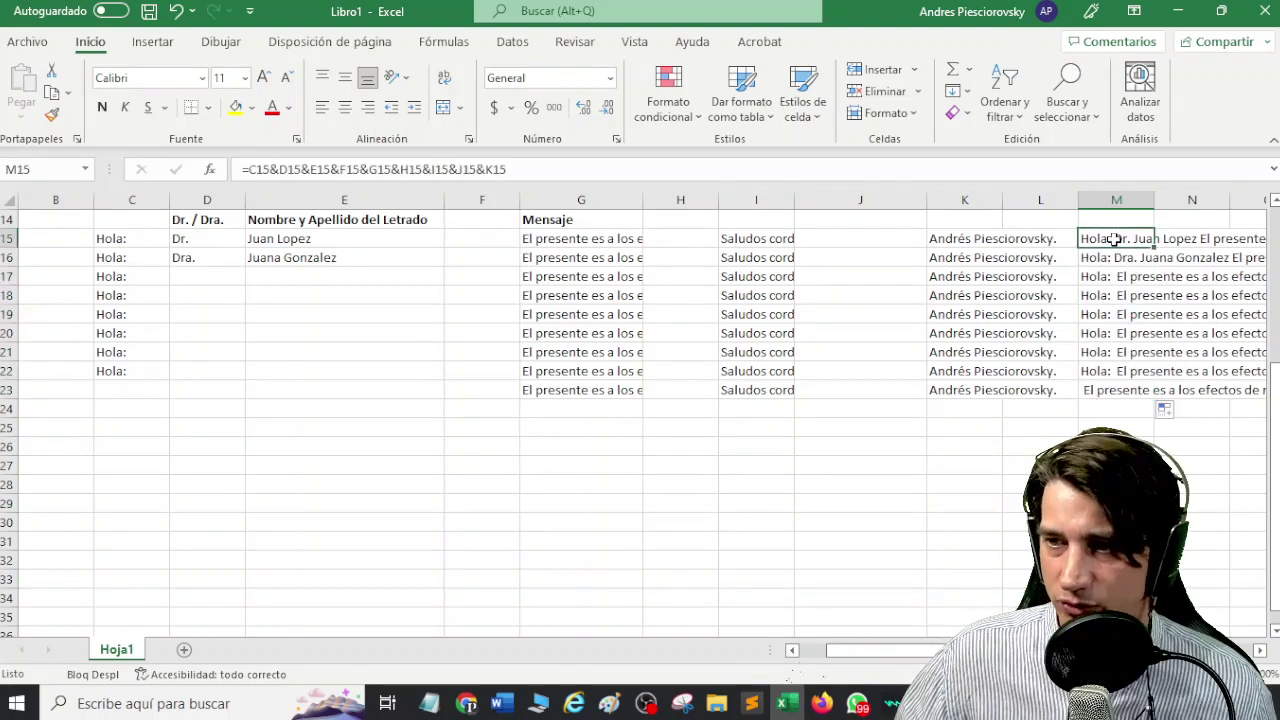
key("ctrl+c")
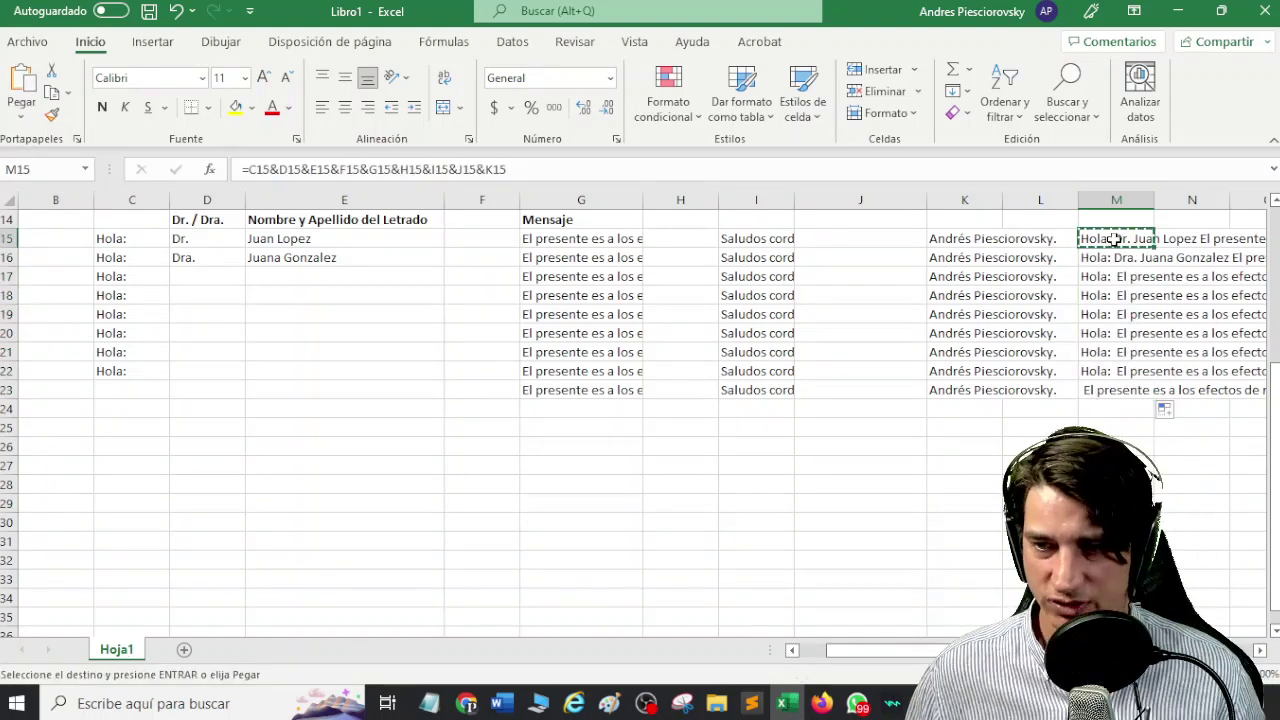
- Paste the copied message into the blank Testv III Word document and select the pasted letter text
left_click(501, 703)
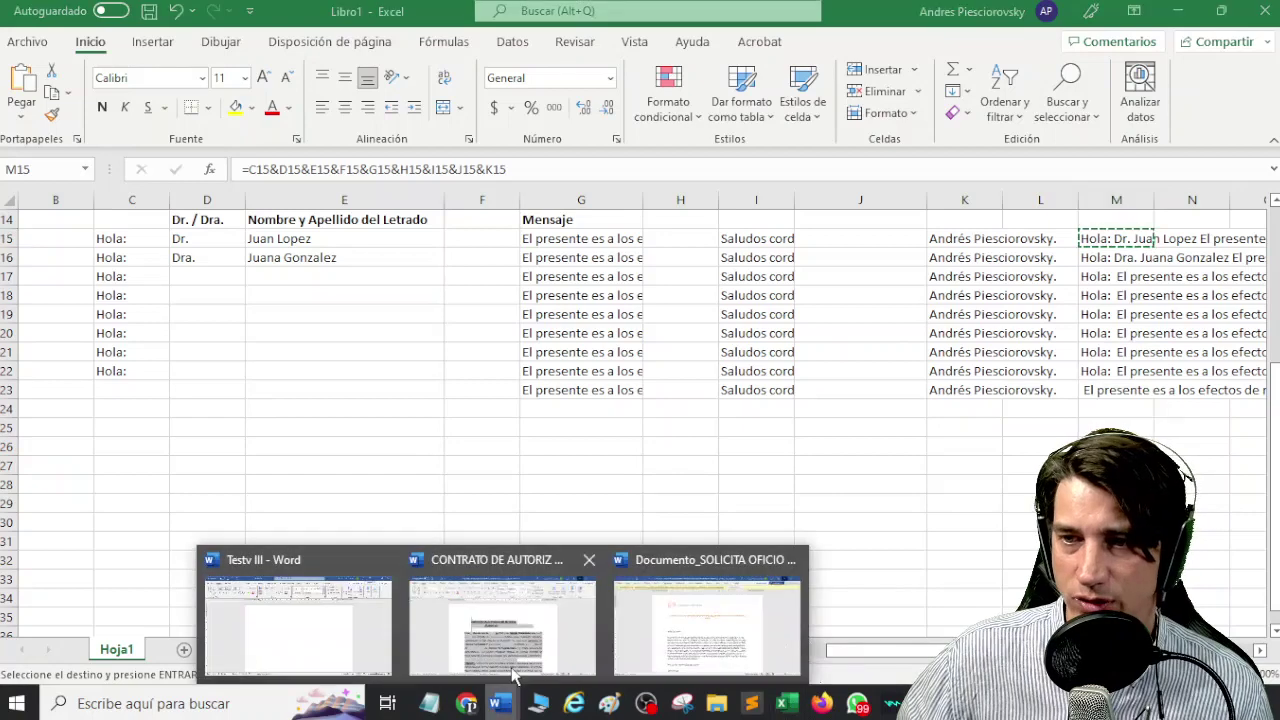
left_click(378, 646)
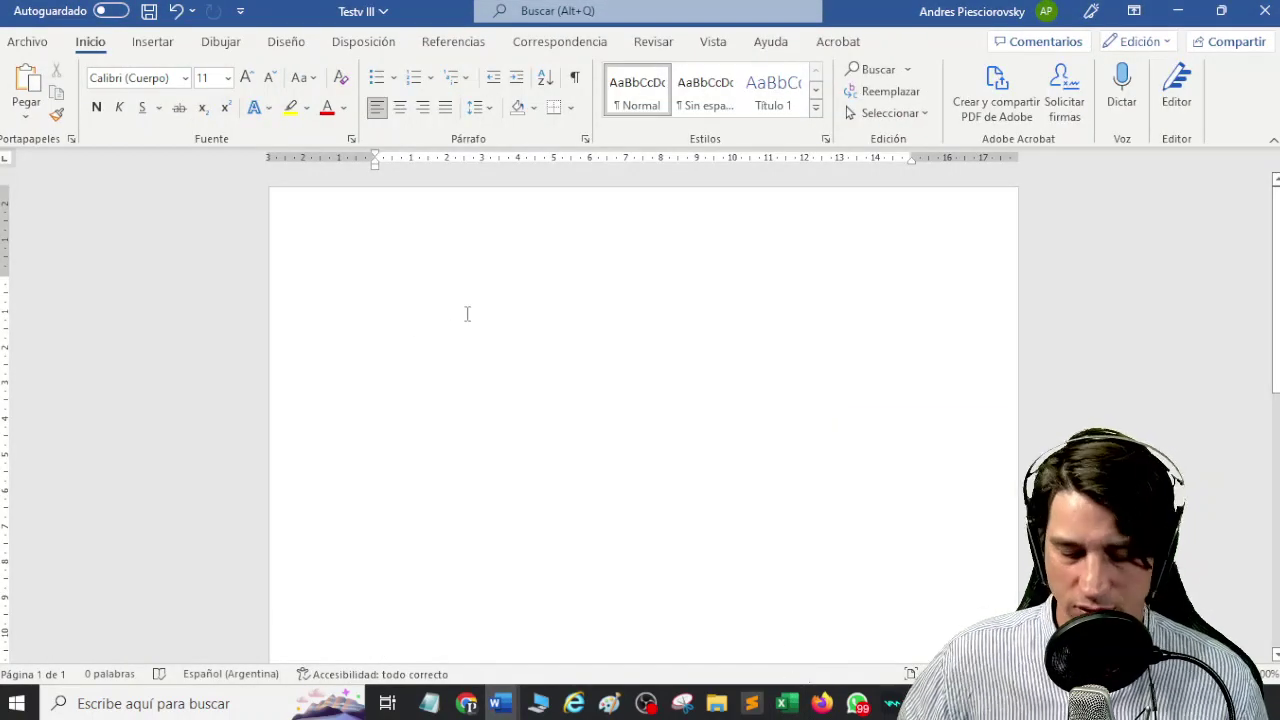
key("ctrl+v")
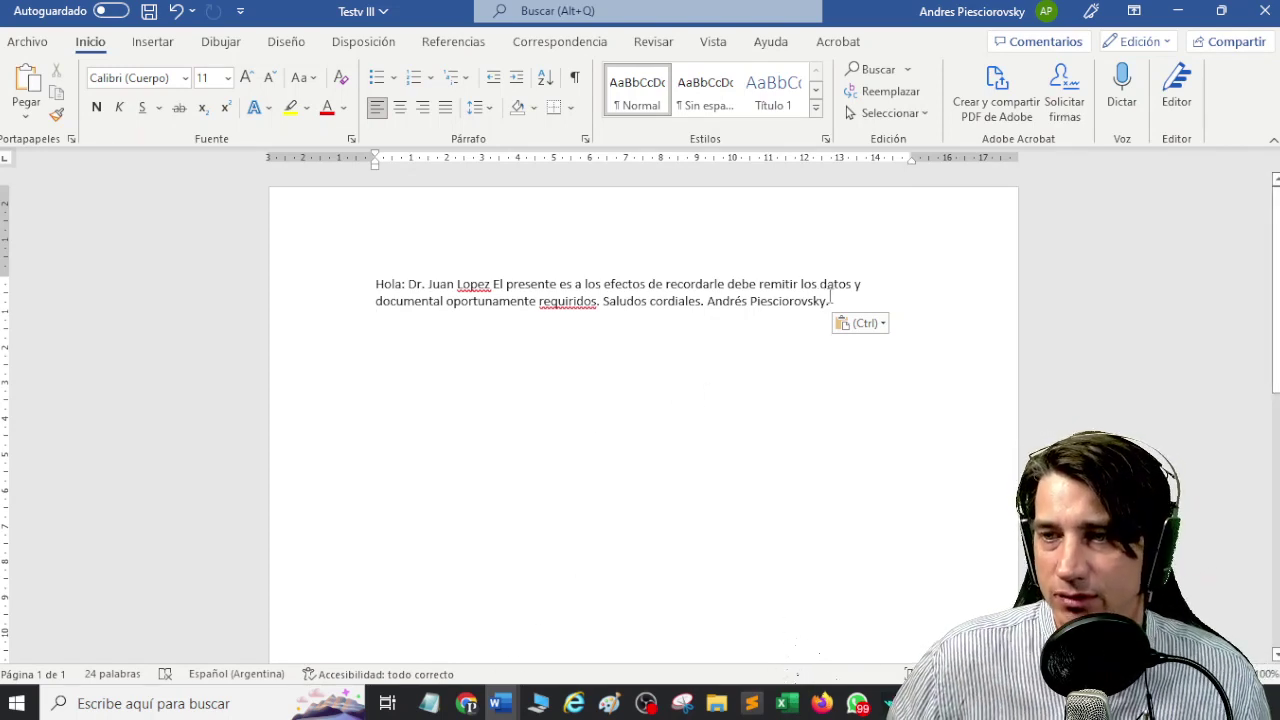
left_click_drag(831, 300, 378, 288)
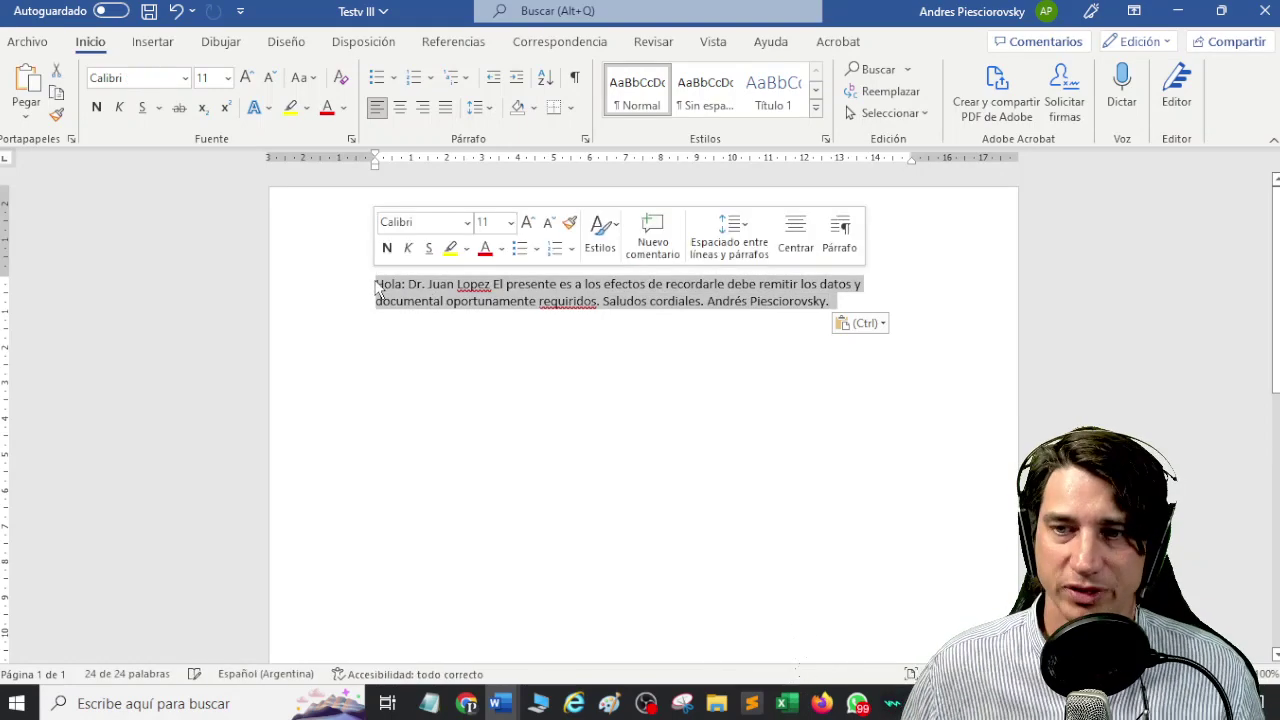